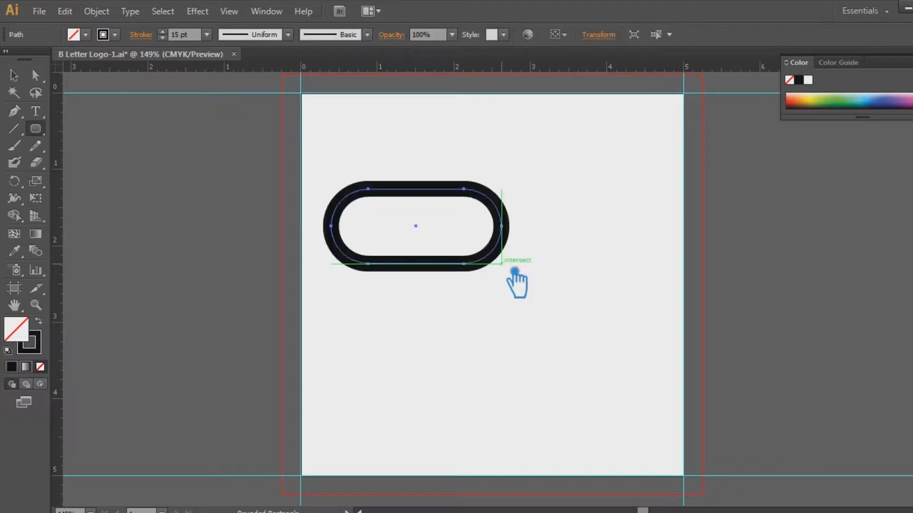
- Increase the rounded rectangle's stroke weight to 20 pt
click(163, 32)
click(163, 31)
click(162, 32)
click(163, 32)
click(162, 32)
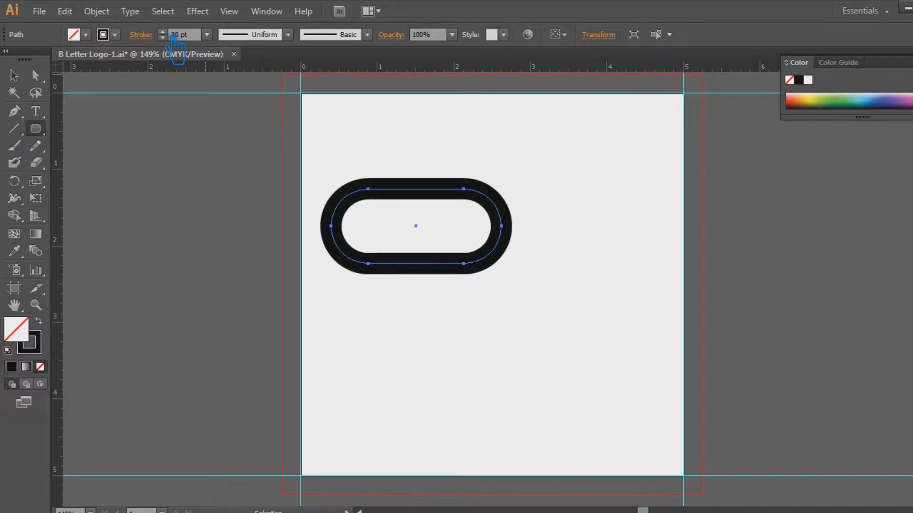
- Duplicate the rounded rectangle straight below the original so the copy's upper path edge meets the original's lower path edge
click(14, 75)
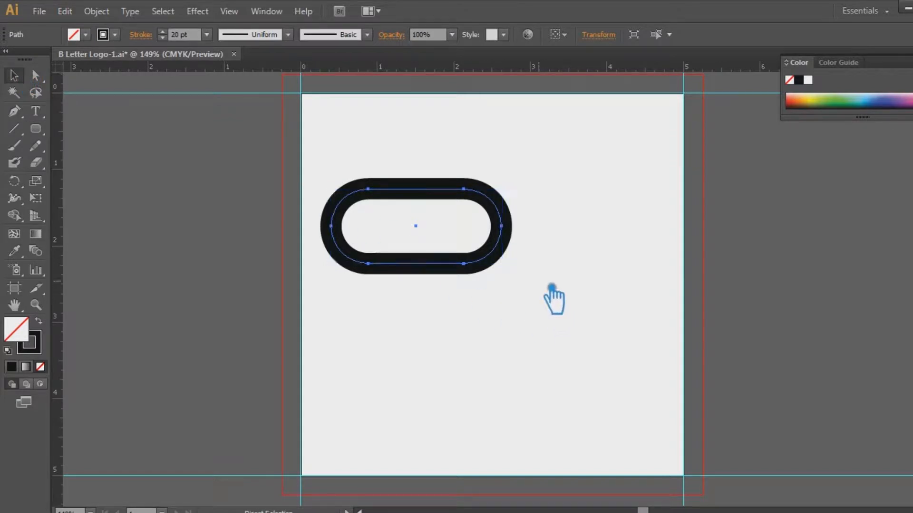
drag(447, 274, 447, 349)
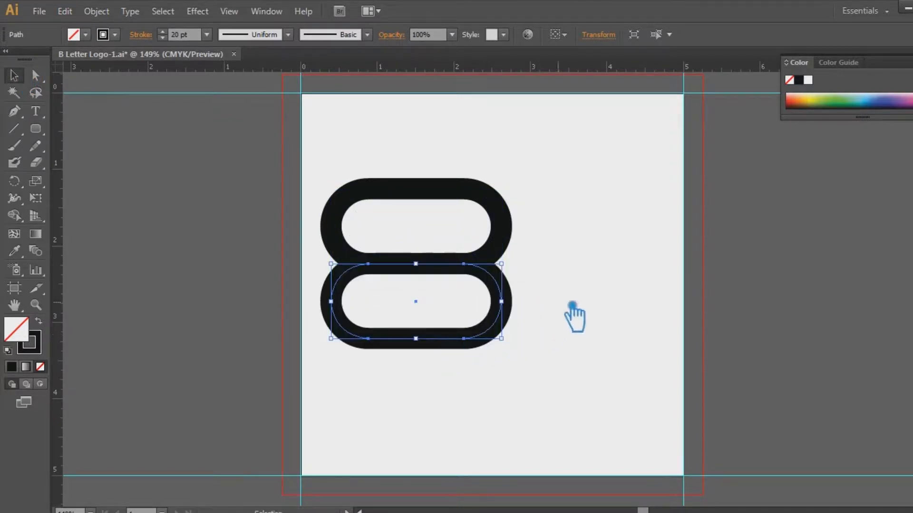
click(570, 310)
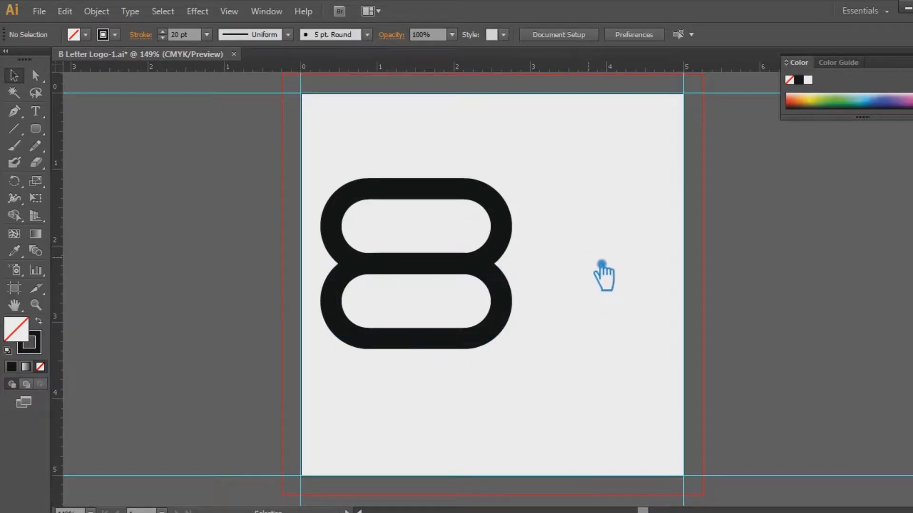
- Expand both stroked rounded rectangles into filled shapes
drag(561, 413, 301, 168)
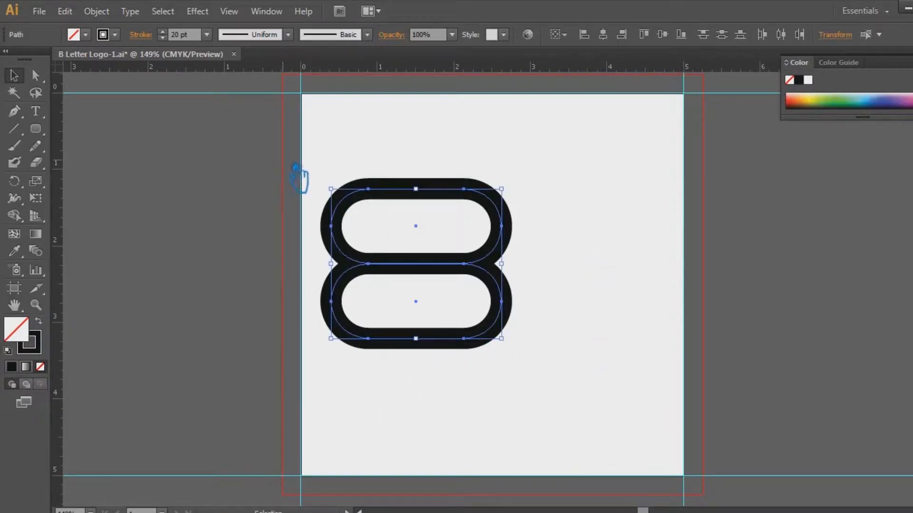
click(96, 11)
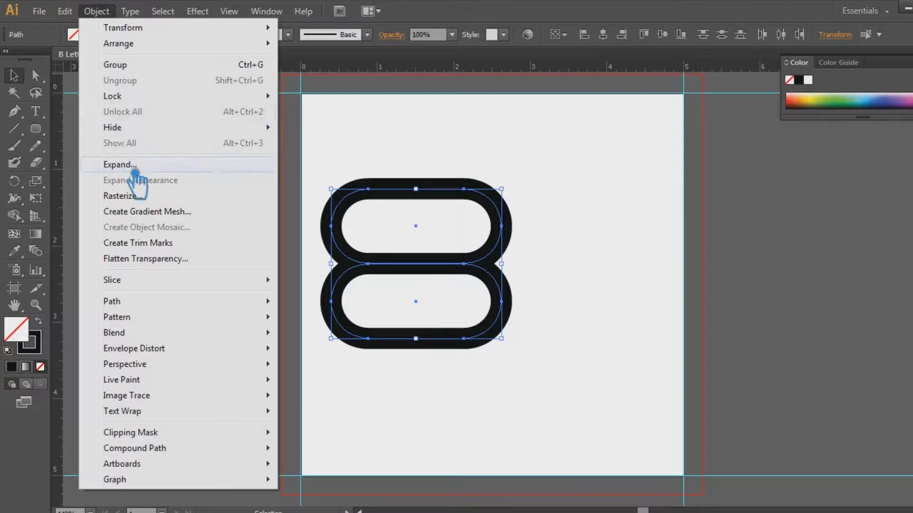
click(125, 164)
click(463, 347)
click(599, 304)
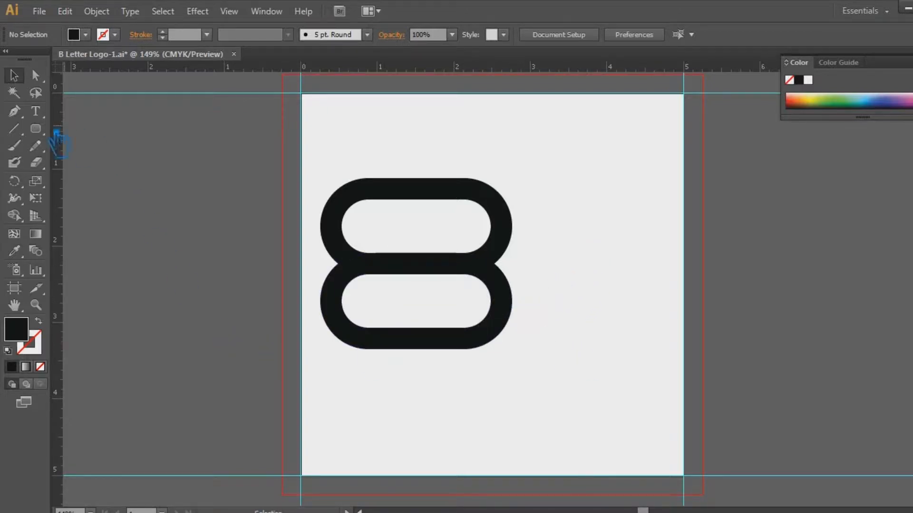
- Draw a vertical line through the left part of both shapes, about 0.97 in from the artboard's left edge
click(14, 128)
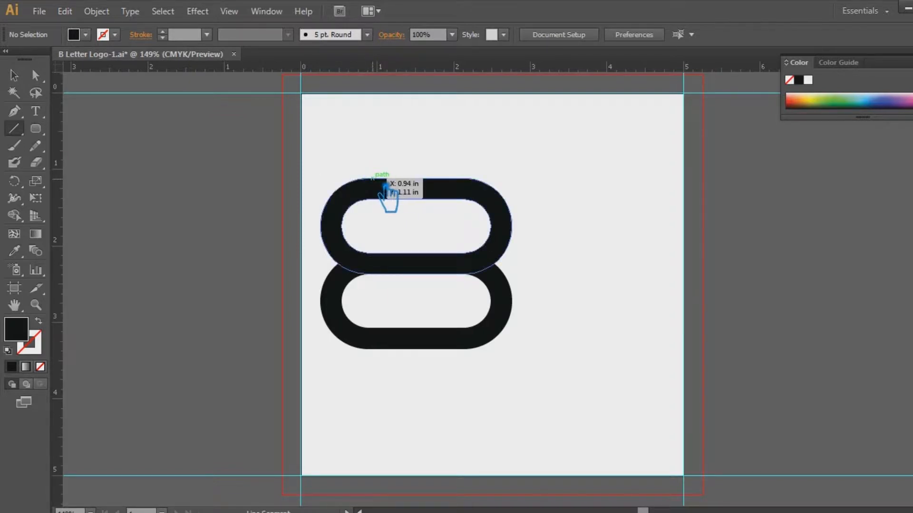
drag(375, 170, 383, 370)
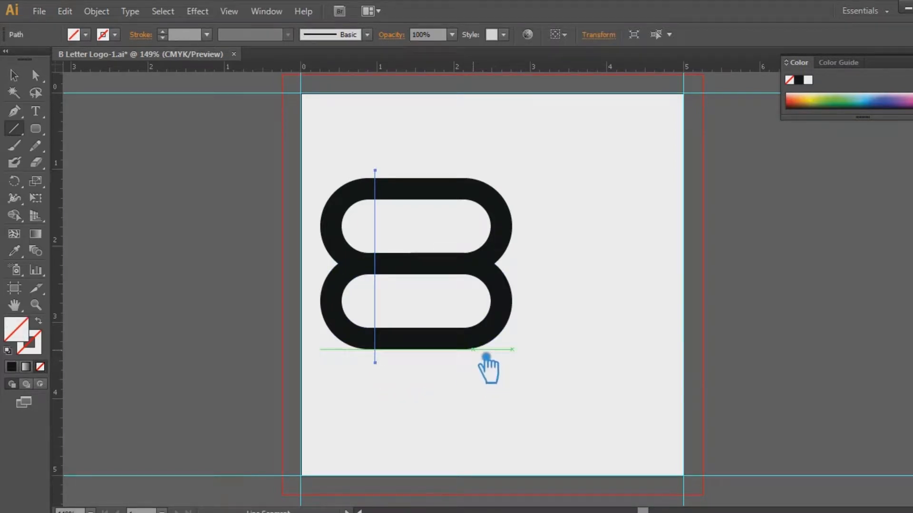
click(14, 76)
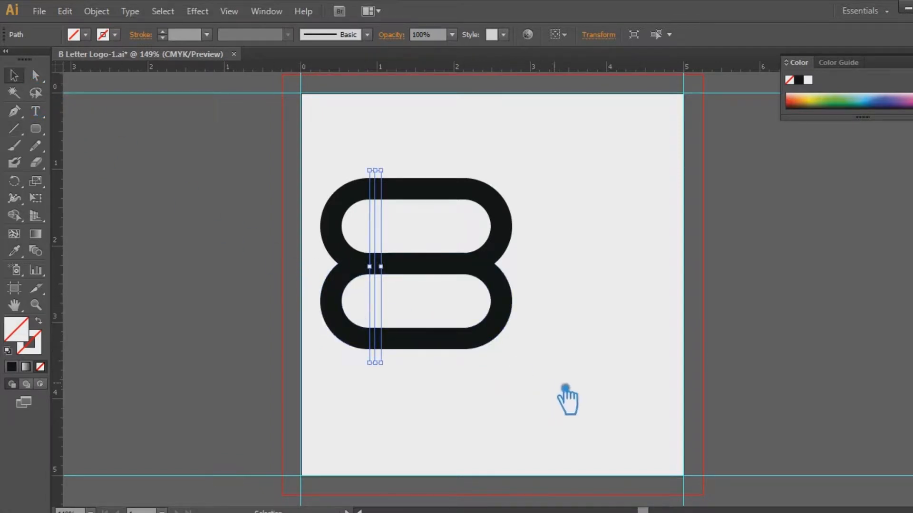
drag(388, 307, 410, 307)
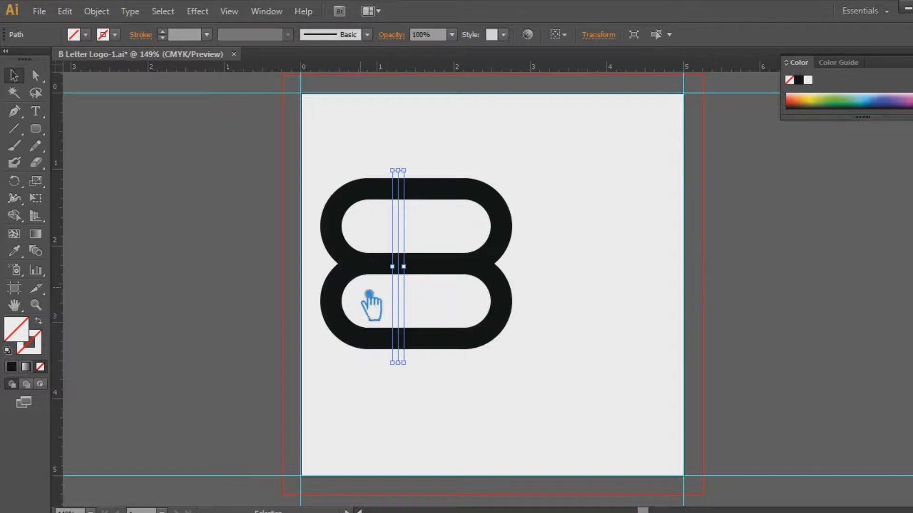
- Select both shapes together with the vertical line and show the Pathfinder panel separated from the Transform and Align panels
drag(302, 149, 399, 372)
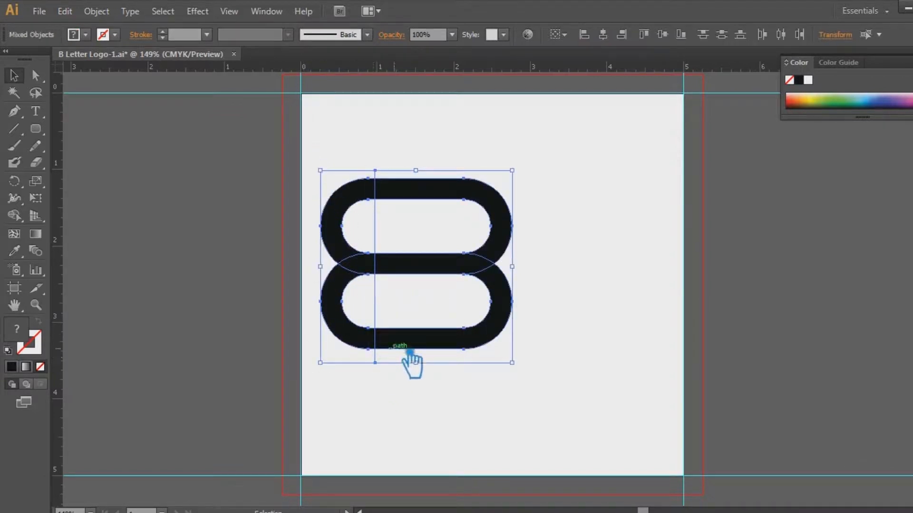
key(F7)
key(F7)
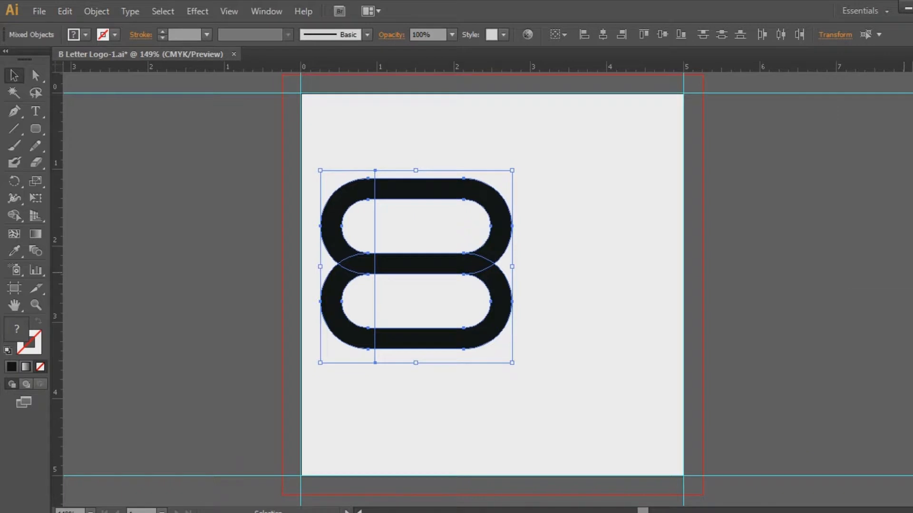
click(266, 11)
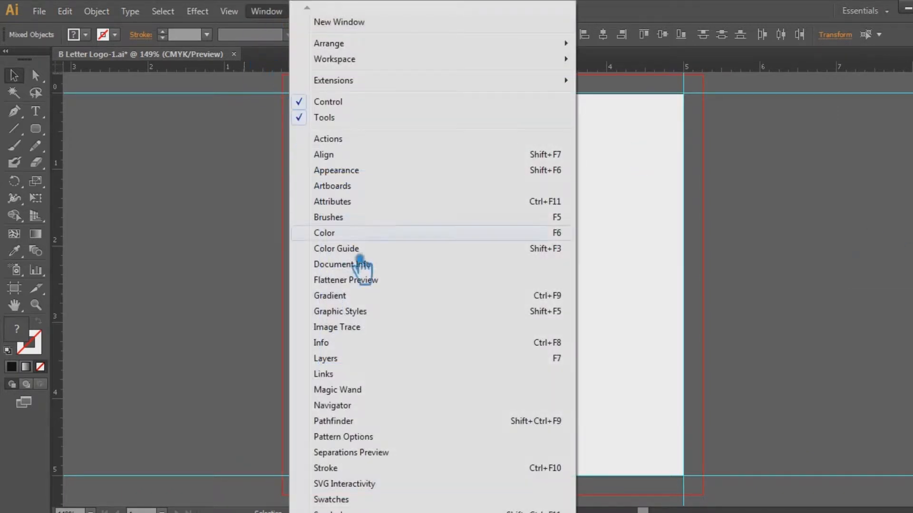
click(333, 421)
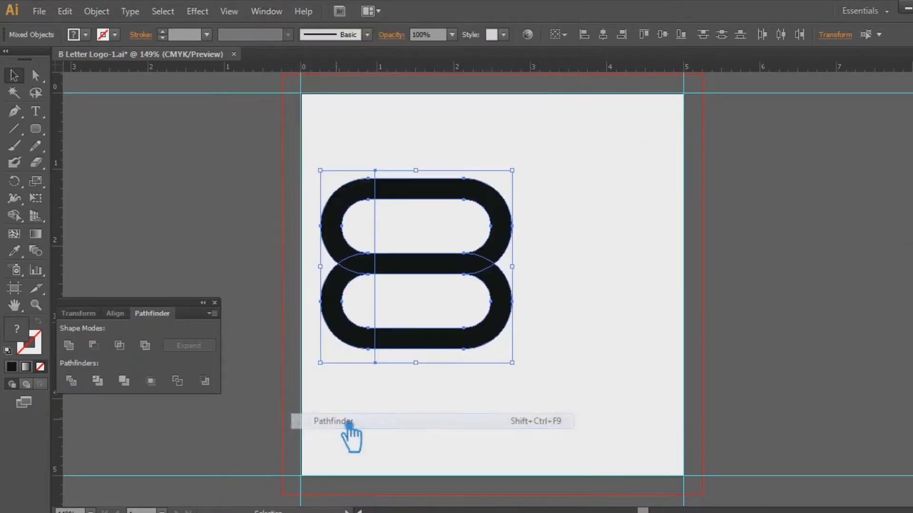
drag(157, 326, 910, 352)
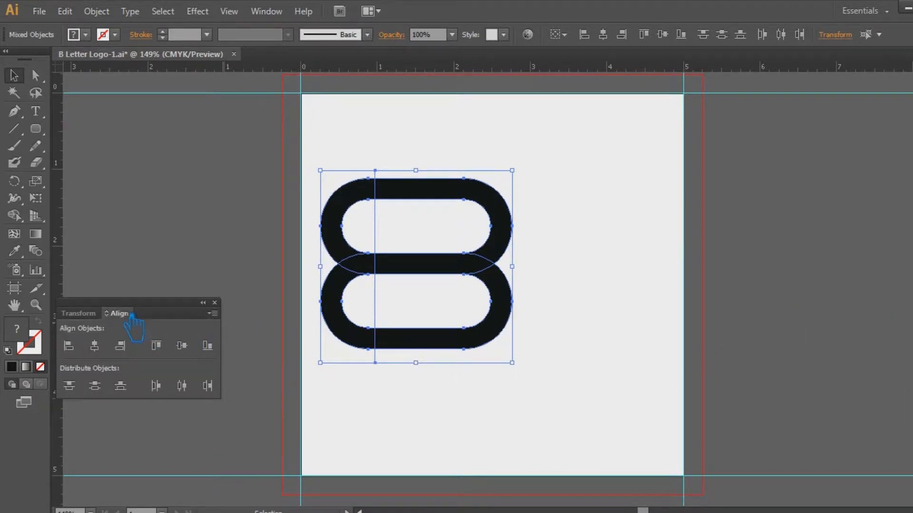
drag(134, 314, 909, 380)
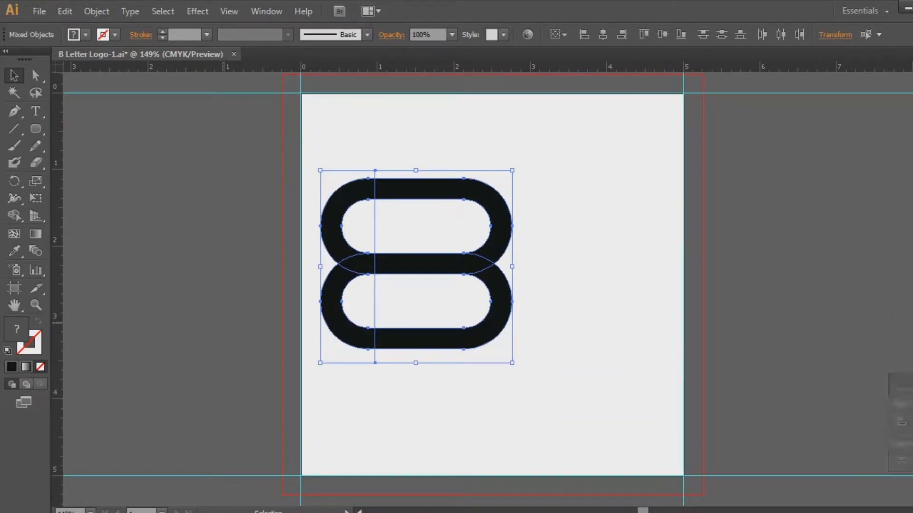
key(ctrl+shift+F9)
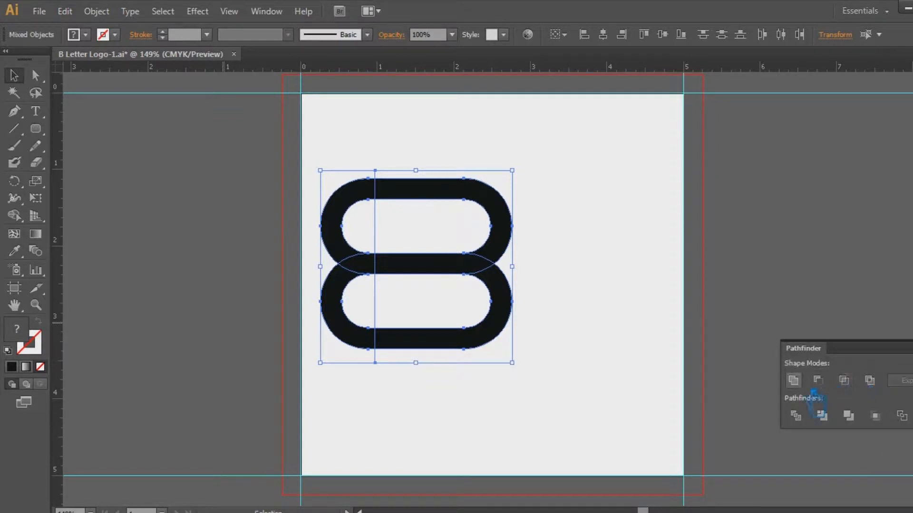
- Split the selected shapes along the vertical line with Pathfinder Divide and ungroup the pieces
click(820, 416)
click(756, 343)
right_click(345, 247)
click(368, 329)
- Delete the rounded left ends of both shapes to leave an open B with three straight arms
click(330, 194)
drag(328, 138, 385, 392)
key(Delete)
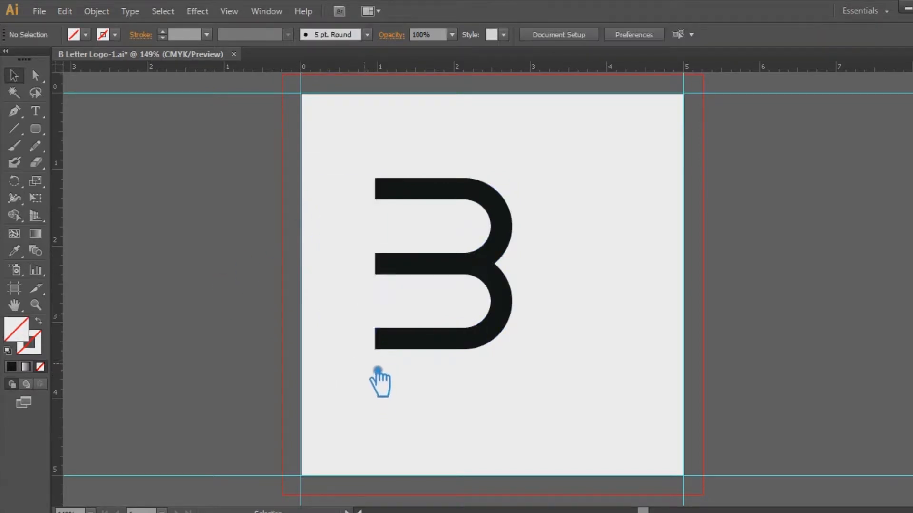
- Position a copy of the vertical line slightly farther right across the B's three arms
click(409, 290)
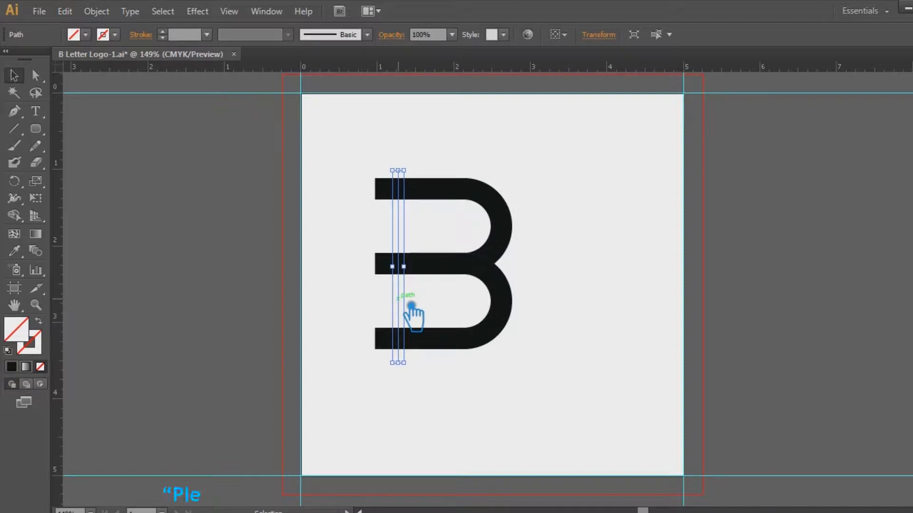
drag(414, 306, 426, 309)
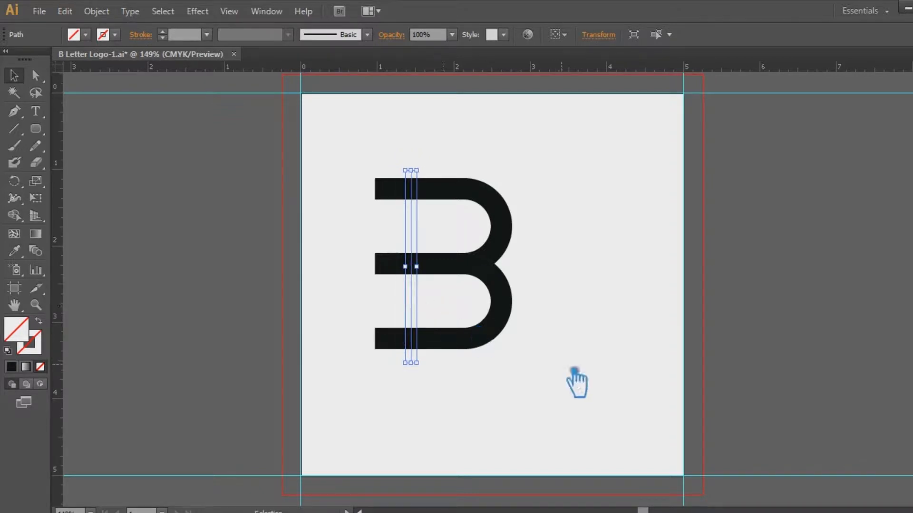
click(573, 406)
drag(587, 404, 324, 136)
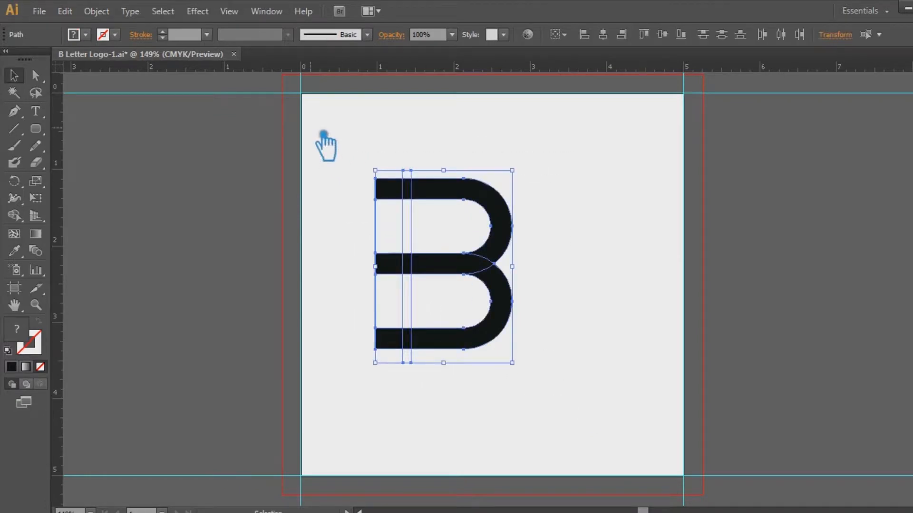
- Shift the right-hand vertical line farther right to widen its gap from the neighbouring line
click(618, 231)
drag(426, 233, 431, 240)
click(646, 271)
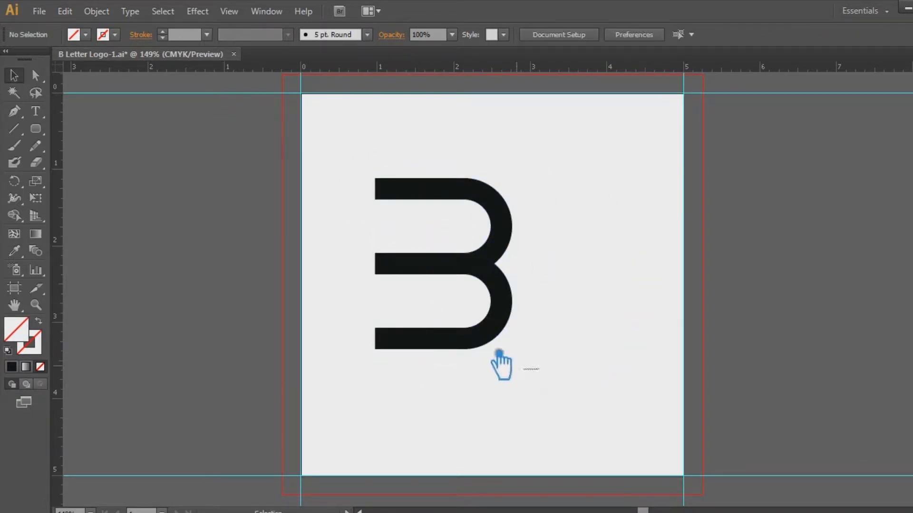
drag(498, 355, 328, 109)
click(660, 187)
drag(430, 240, 437, 233)
drag(478, 369, 341, 139)
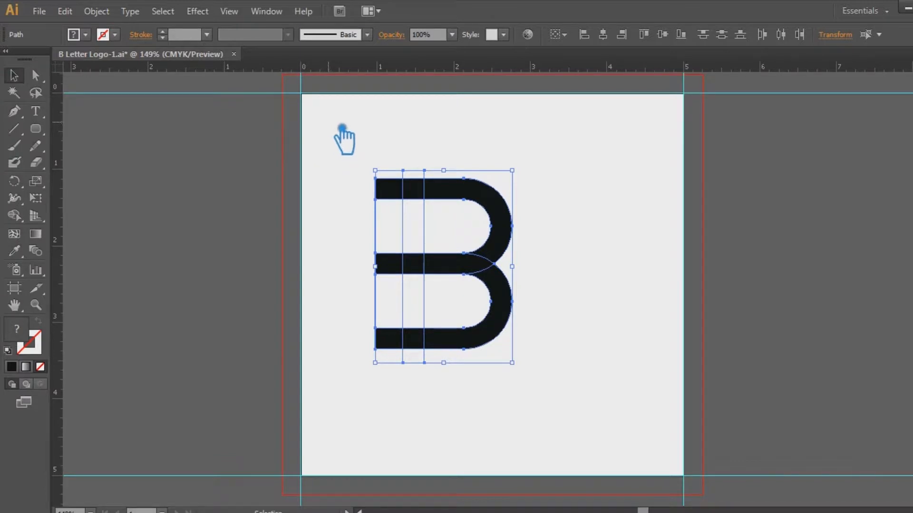
click(607, 195)
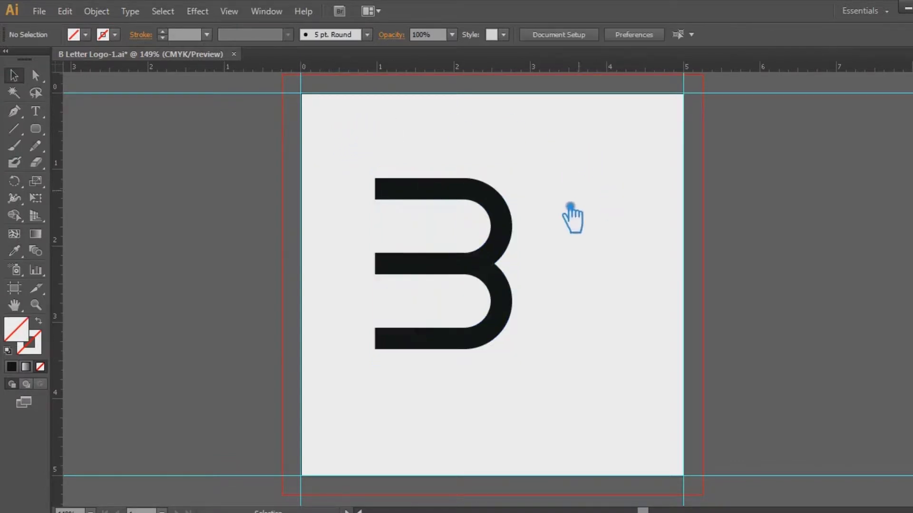
- Copy the left-hand vertical line slightly to the left and repeat the copy at equal spacing until the arms' ends are reached
drag(414, 230, 412, 229)
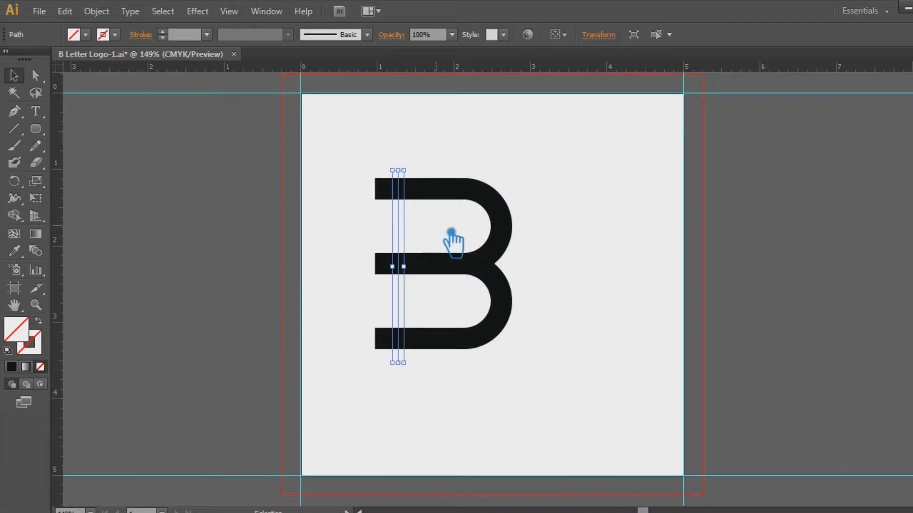
key(ctrl+d)
key(ctrl+d)
key(ctrl+d)
key(ctrl+d)
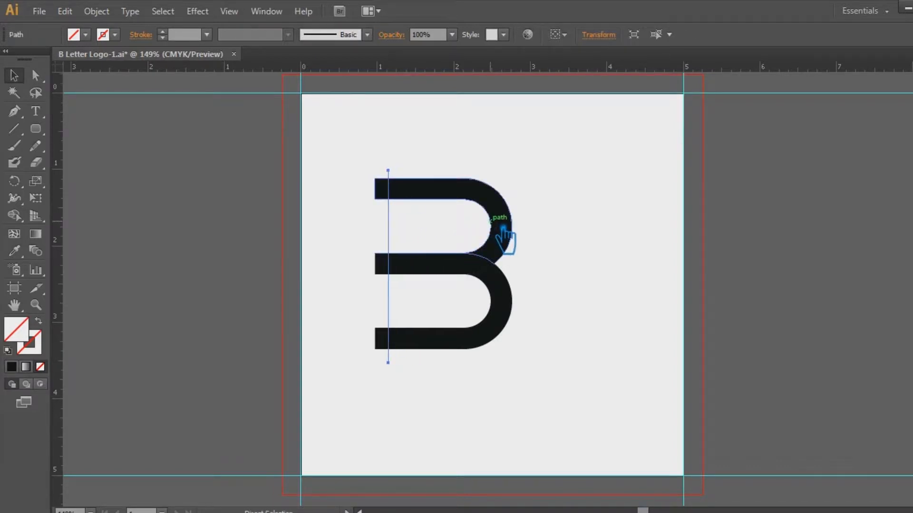
- Select the B shape with all the vertical lines and split it with Pathfinder Divide
key(v)
click(561, 210)
drag(545, 388, 334, 140)
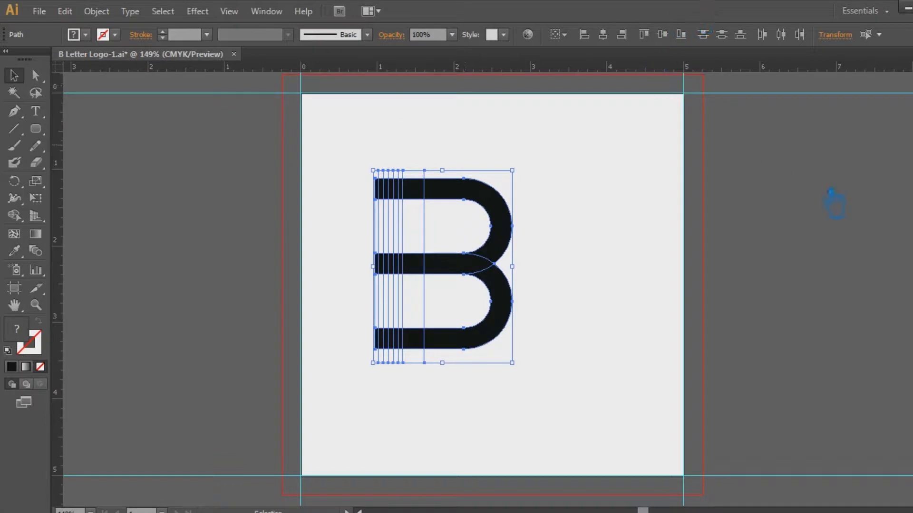
key(ctrl+shift+F9)
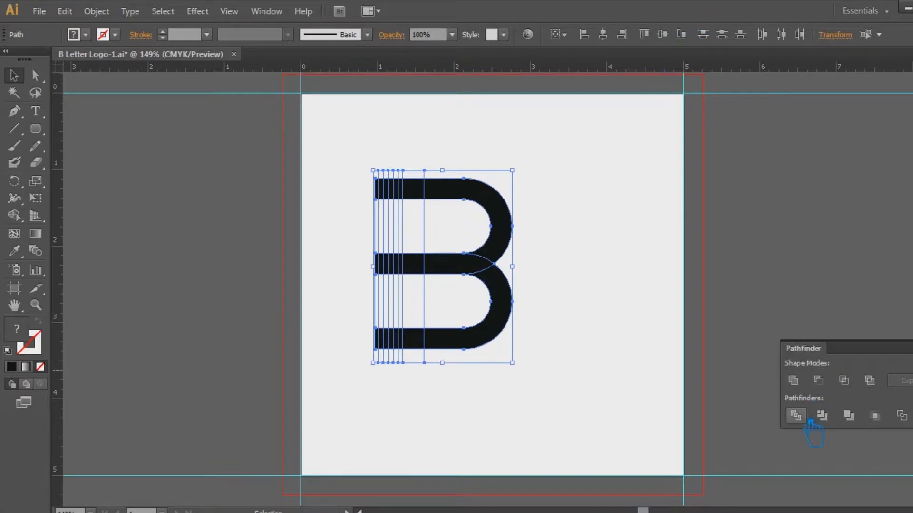
click(795, 416)
key(ctrl+shift+F9)
click(612, 270)
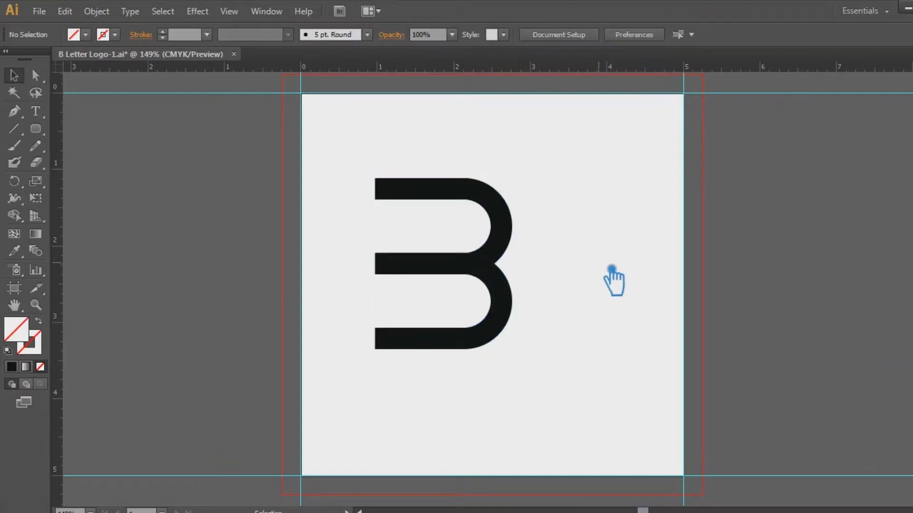
- Ungroup the divided B into separate pieces
click(430, 196)
right_click(422, 194)
click(462, 278)
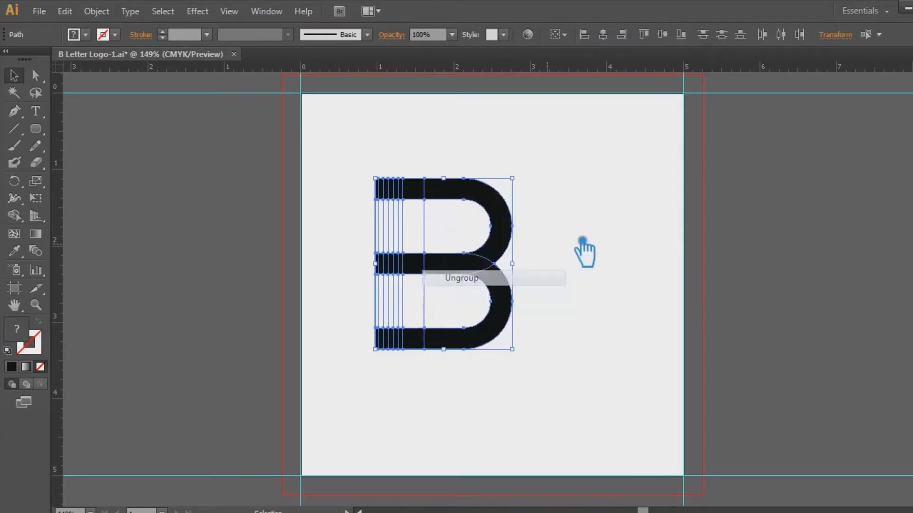
click(584, 252)
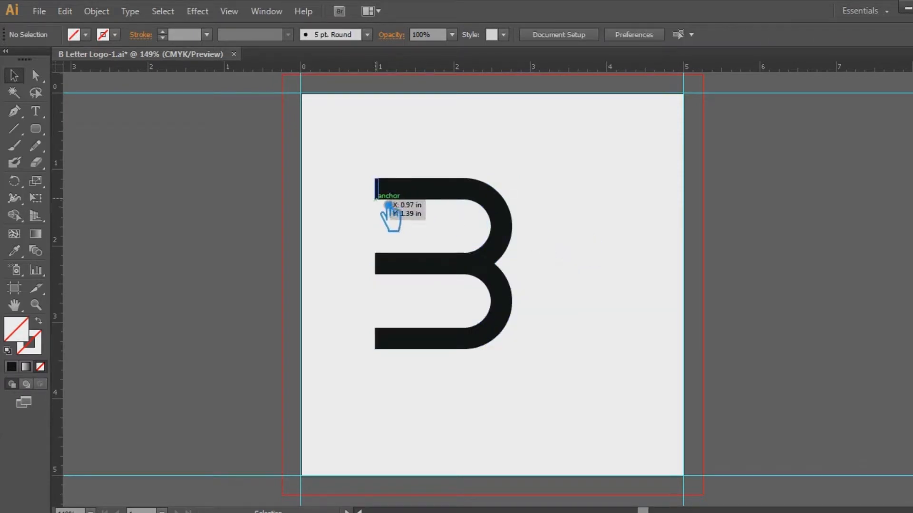
- Delete the outermost thin slice from the left end of each of the B's three arms
click(386, 275)
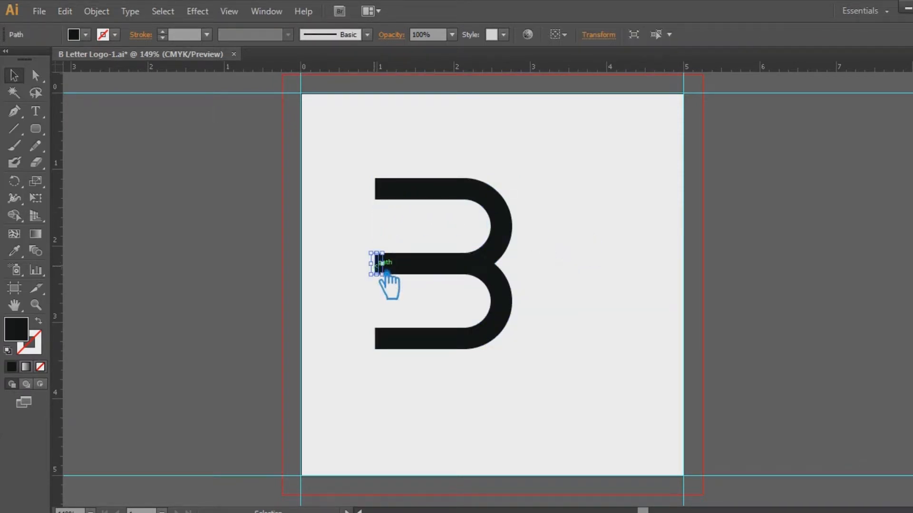
key(Delete)
click(384, 190)
key(Delete)
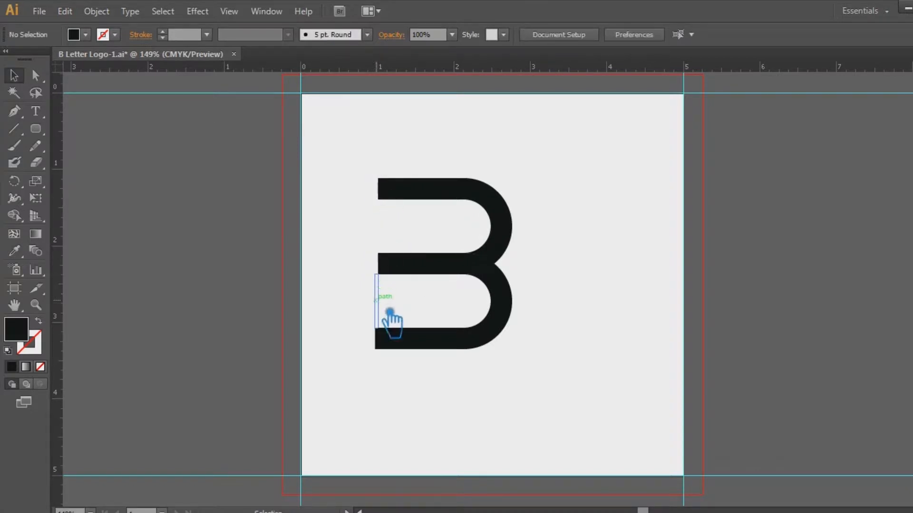
click(376, 331)
key(Delete)
- Delete the invisible unfilled pieces in the two gaps between the B's arms
click(376, 311)
key(Delete)
drag(362, 294, 477, 319)
key(Delete)
drag(359, 212, 487, 243)
key(Delete)
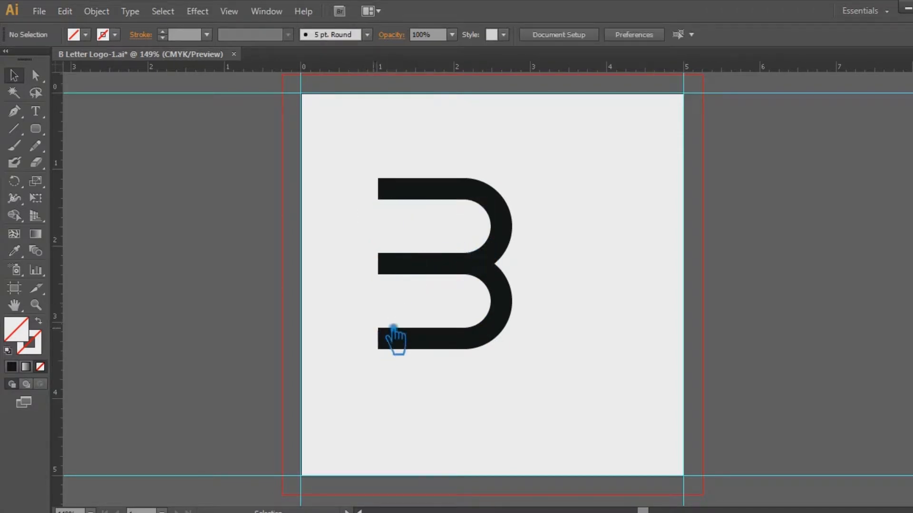
drag(581, 393, 328, 138)
click(545, 205)
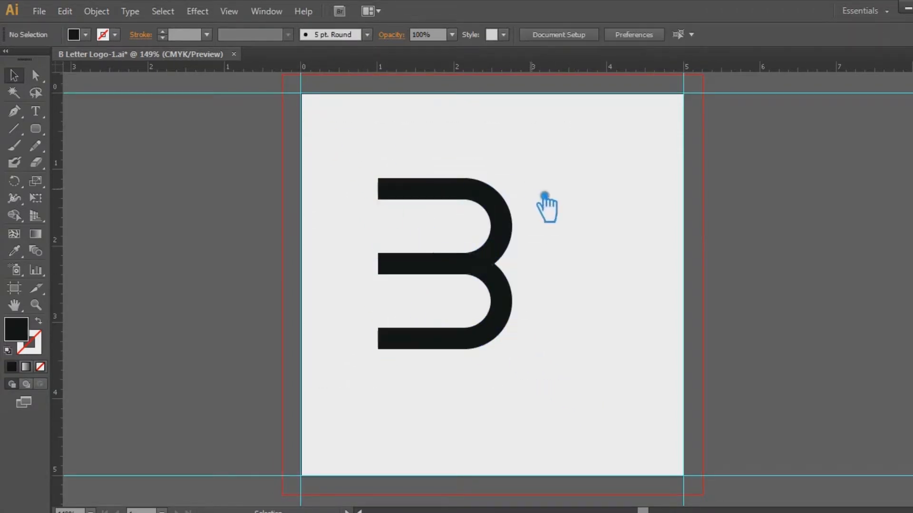
click(505, 268)
click(540, 281)
click(459, 274)
shift+click(415, 267)
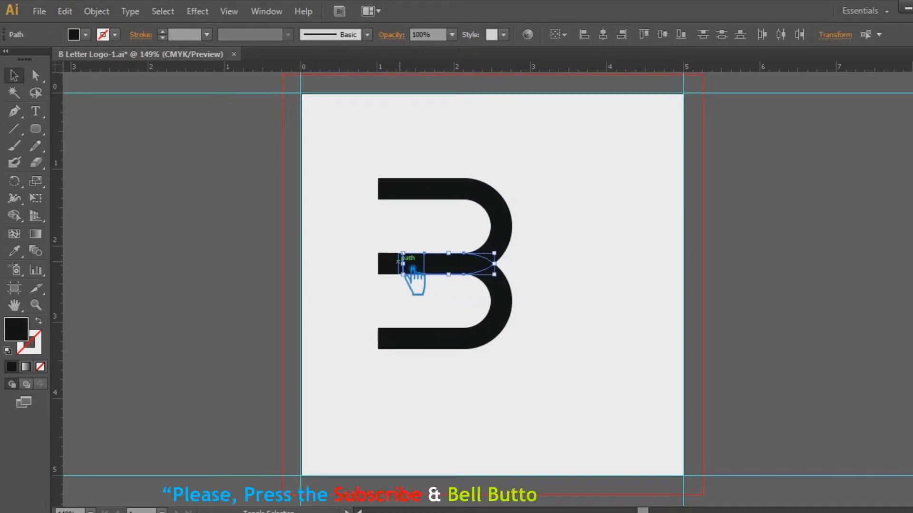
click(360, 267)
- Delete the wide slice between the end block and the curved part in each of the B's three arms
click(428, 265)
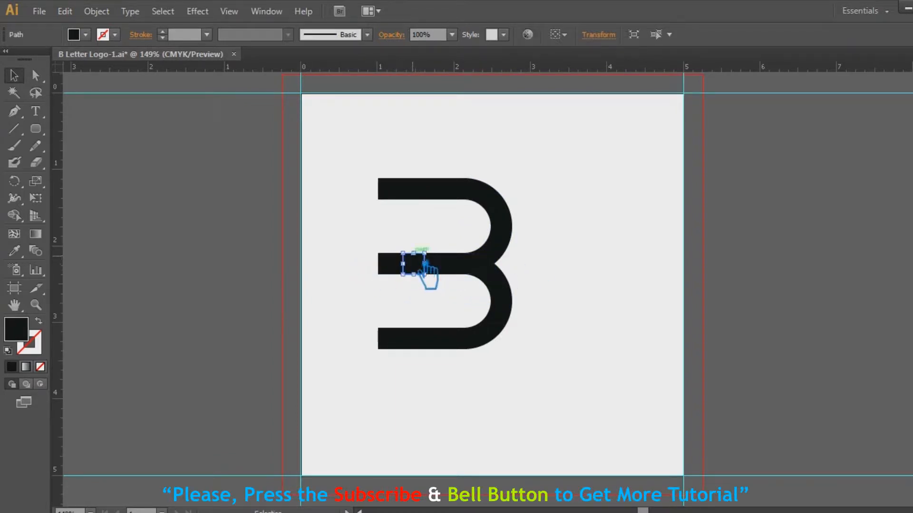
key(Delete)
click(419, 190)
key(Delete)
click(423, 338)
key(Delete)
- Unite the middle arm's remaining piece with the B's lower bowl using Pathfinder
click(473, 267)
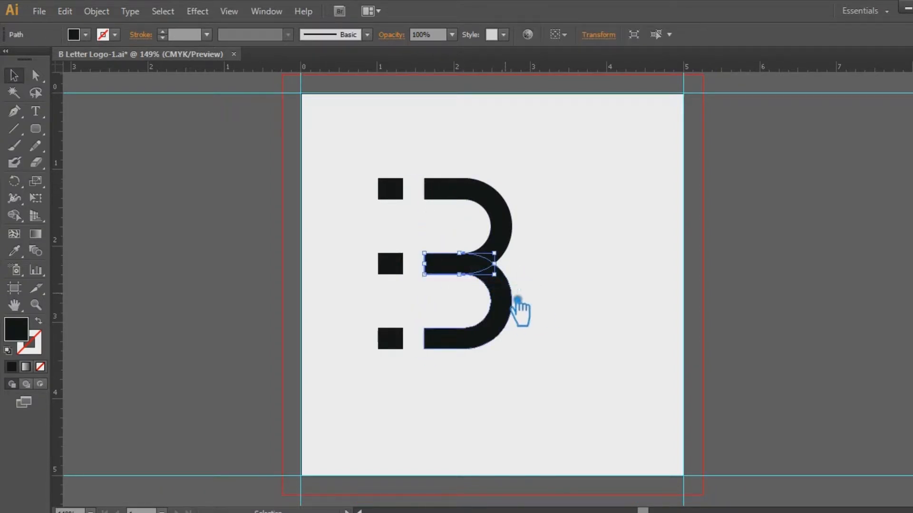
shift+click(517, 300)
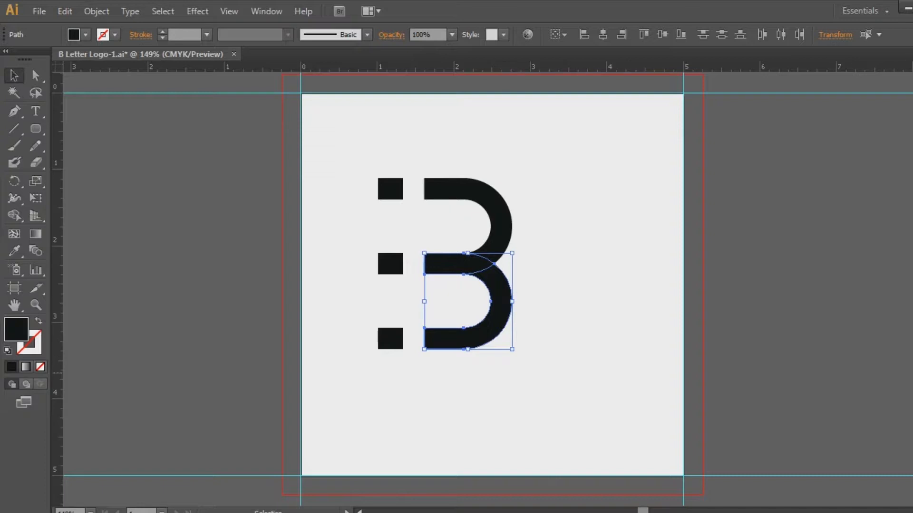
key(ctrl+shift+F9)
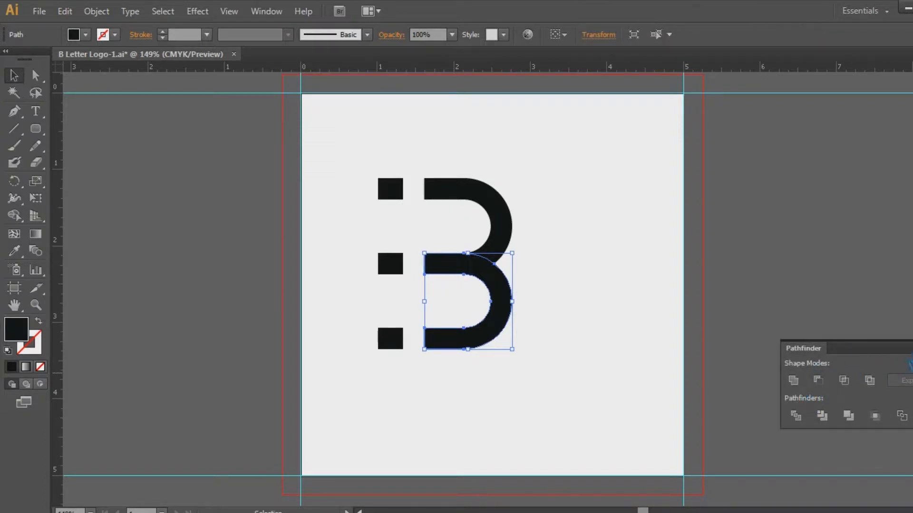
click(602, 311)
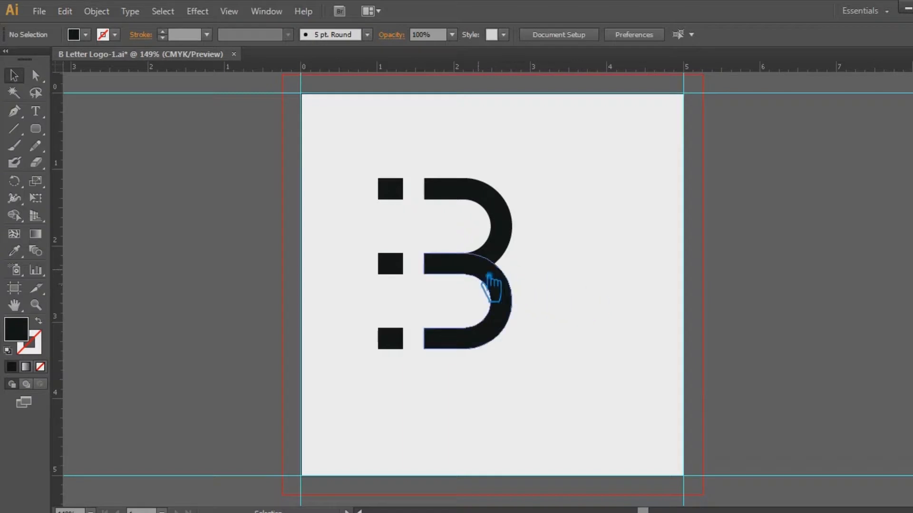
click(511, 297)
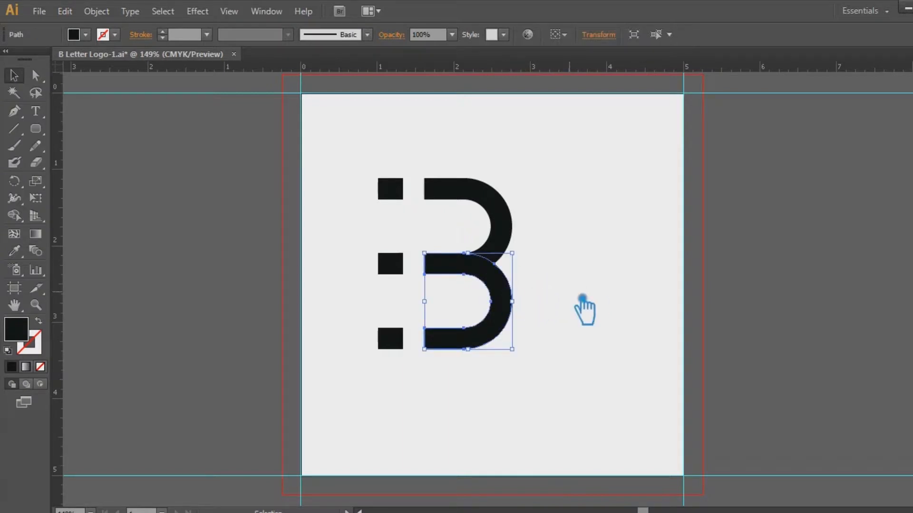
- Delete the leftover invisible pieces in the middle arm's gap and around its end block
key(ctrl+plus)
key(ctrl+plus)
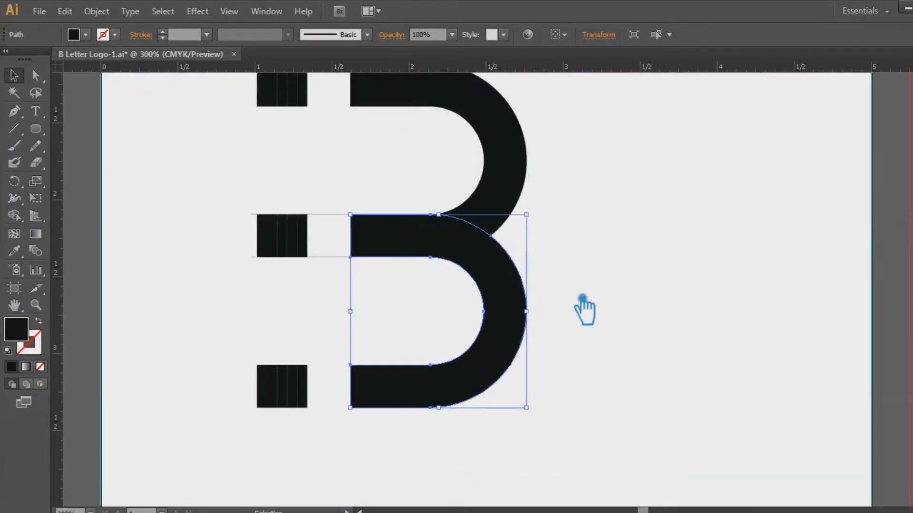
click(362, 309)
drag(349, 289, 323, 156)
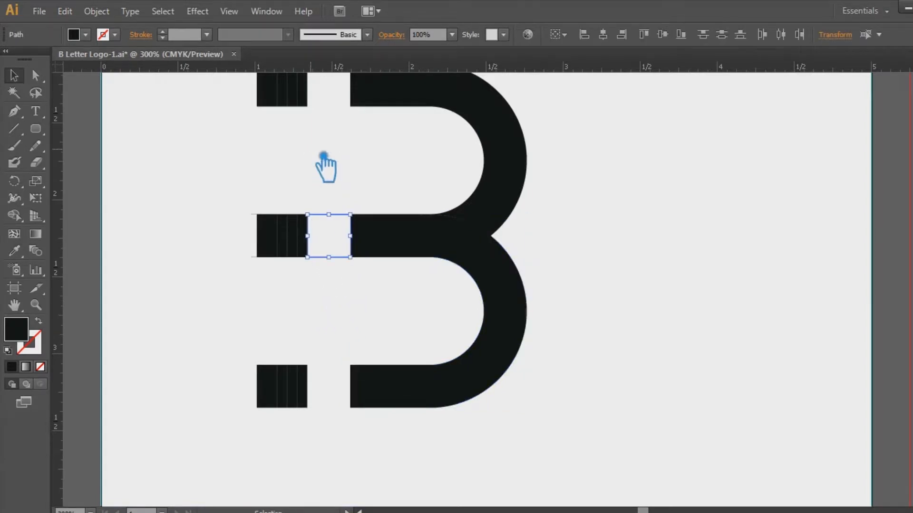
key(Delete)
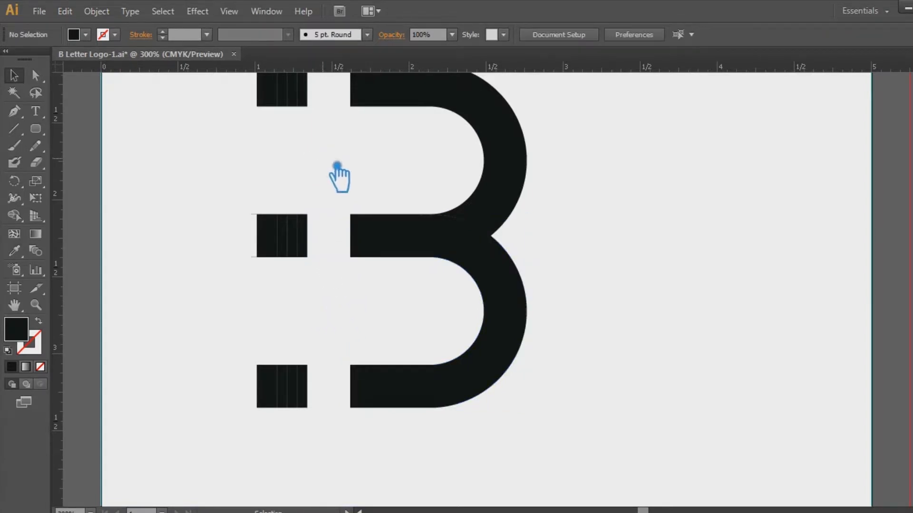
scroll(410, 198, left, 2)
drag(257, 169, 319, 335)
key(Delete)
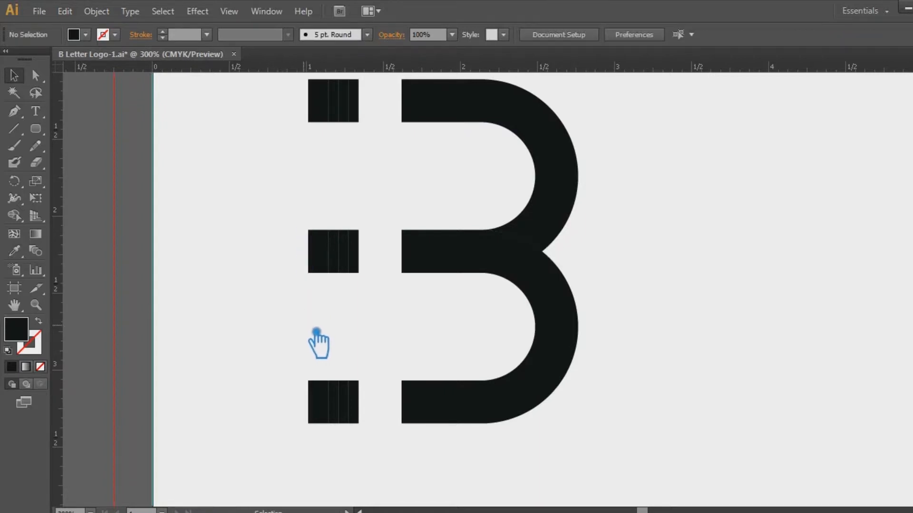
- Delete the second and fourth thin slices from the middle arm's end block
click(345, 264)
key(Delete)
click(323, 264)
key(Delete)
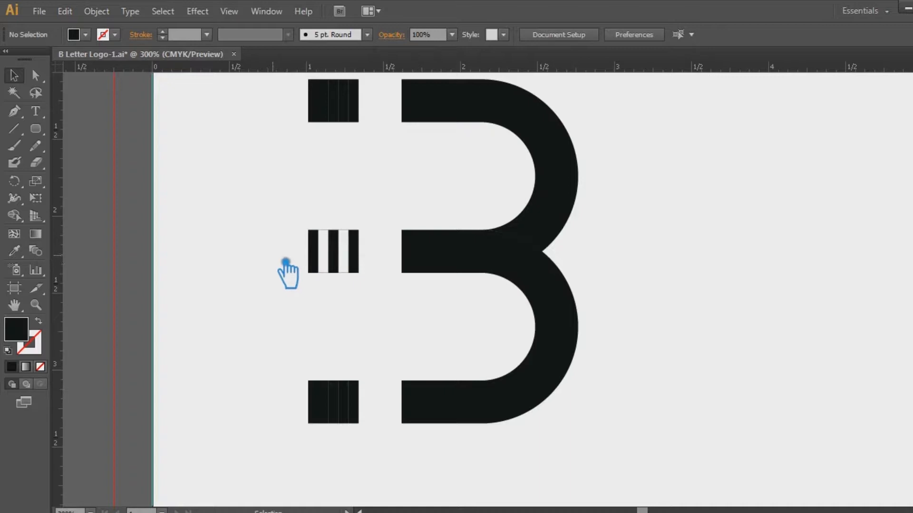
- Delete the leftover invisible pieces with thin outlines between the middle arm's three vertical bars
click(324, 231)
key(Delete)
click(349, 232)
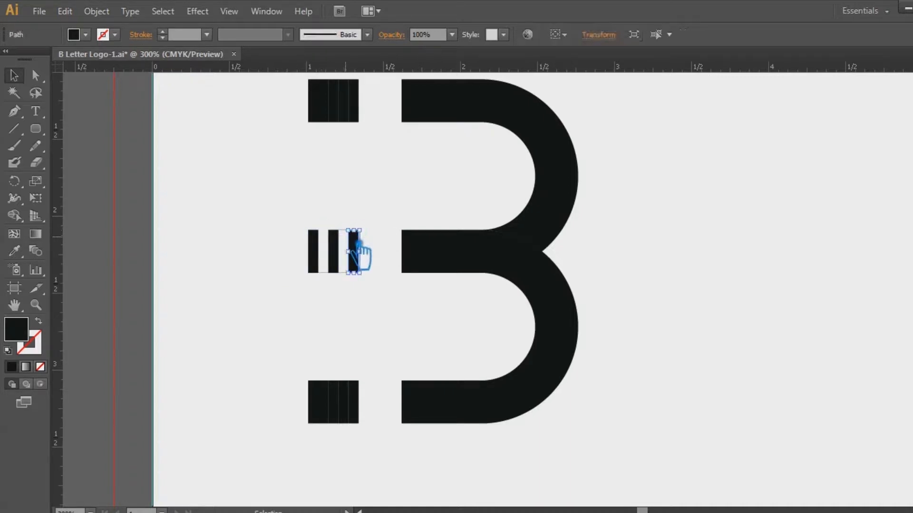
click(345, 201)
click(343, 230)
key(Delete)
click(344, 273)
key(Delete)
click(335, 278)
key(Delete)
- Delete the second and fourth thin slices from the bottom and top arms' end blocks, leaving three bars in each
click(328, 401)
key(Delete)
click(356, 401)
key(Delete)
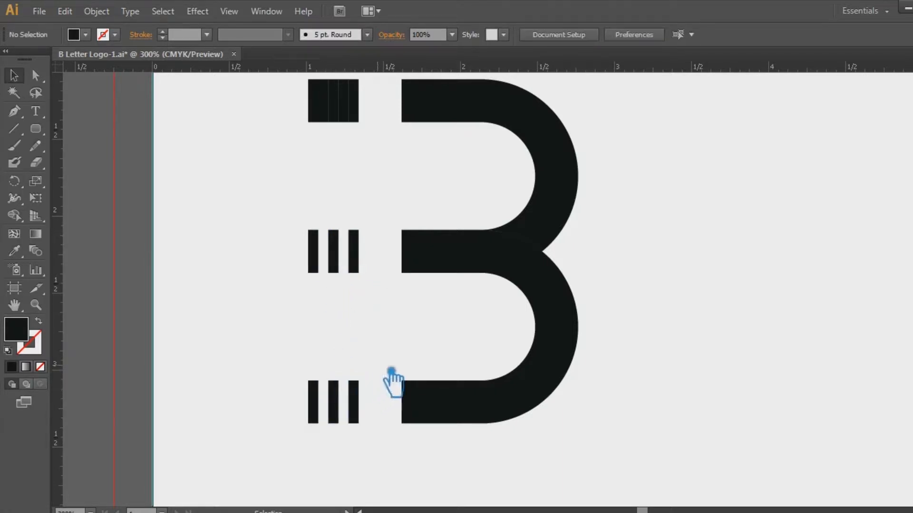
click(336, 114)
key(Delete)
click(344, 116)
key(Delete)
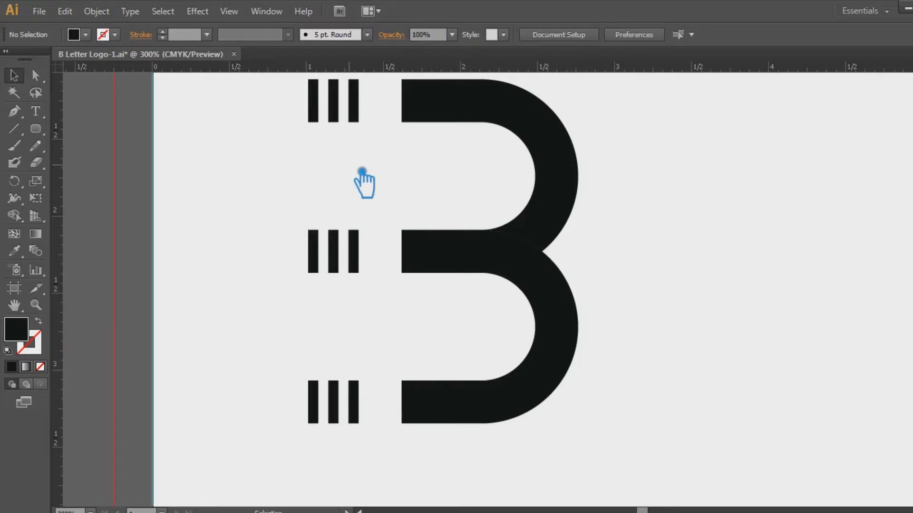
click(539, 282)
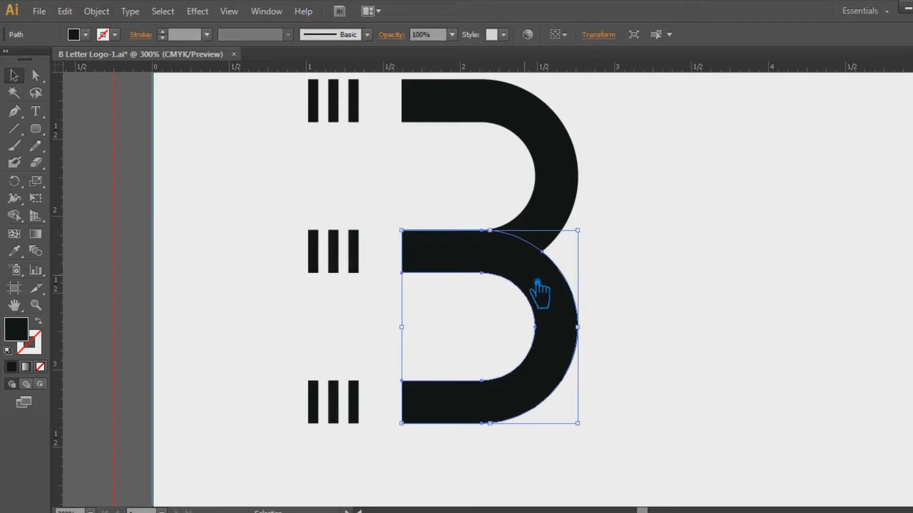
drag(545, 294, 547, 285)
click(675, 302)
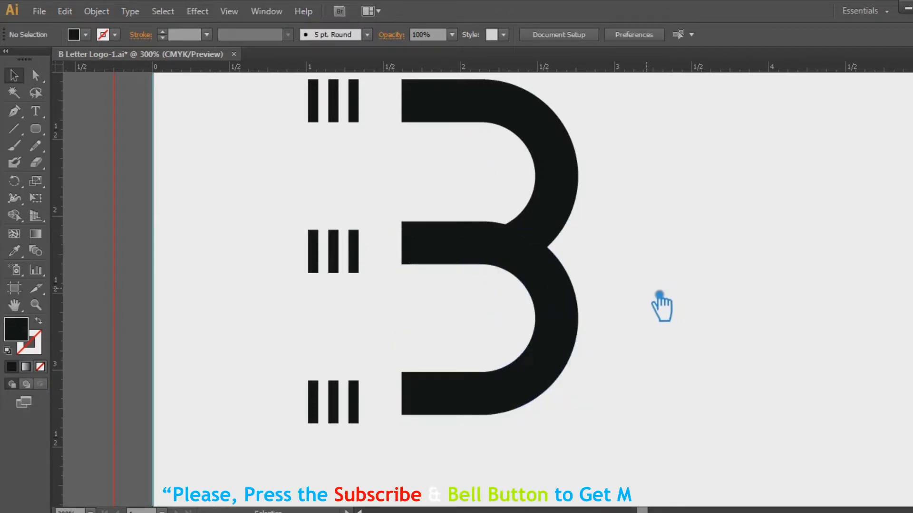
key(ctrl+z)
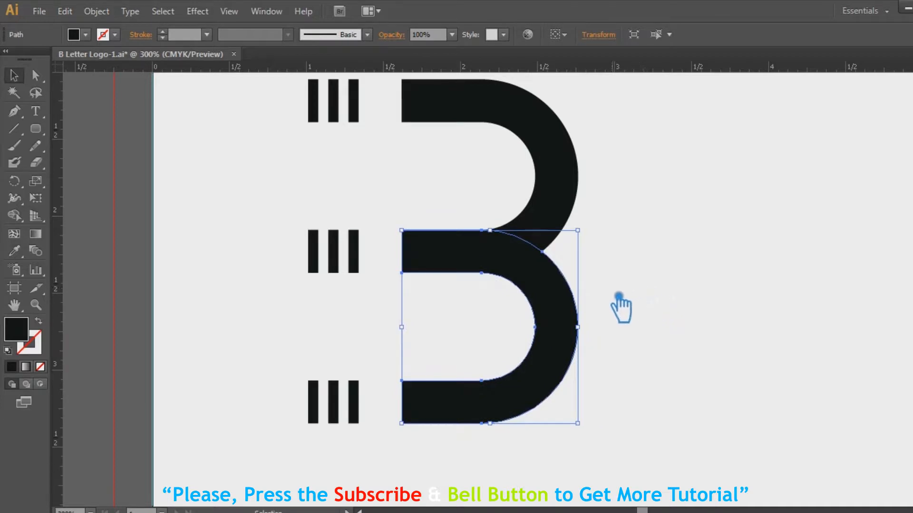
- Duplicate the lower bowl slightly up and to the right, and split the copy and the upper bowl with Pathfinder Divide
drag(567, 312, 567, 302)
drag(568, 307, 573, 310)
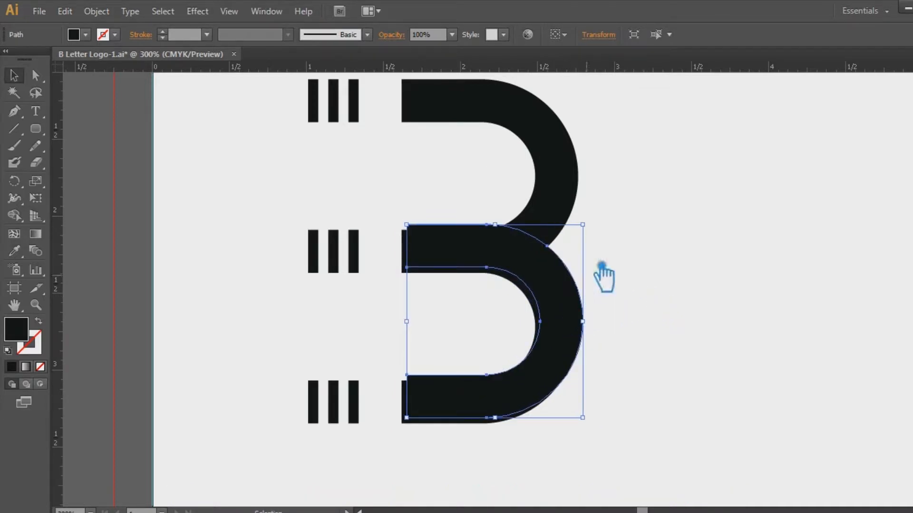
shift+click(582, 164)
right_click(583, 164)
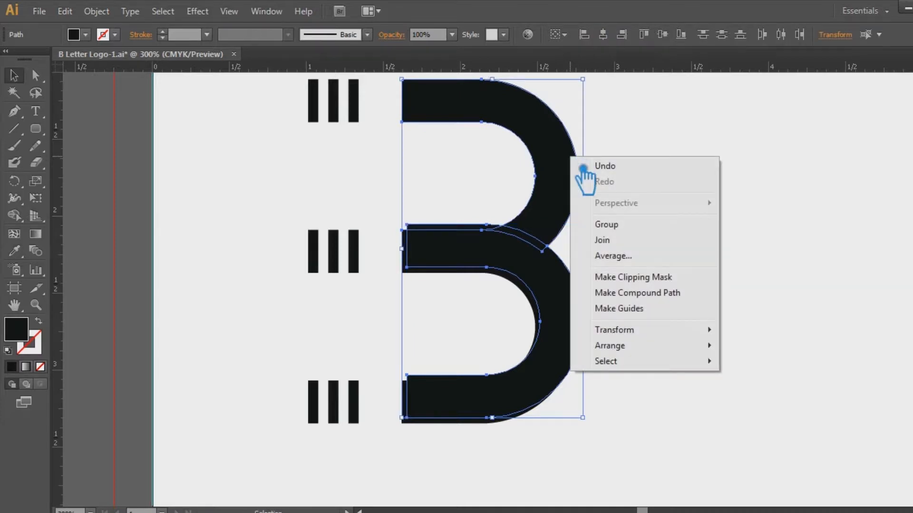
key(ctrl+shift+F9)
click(794, 416)
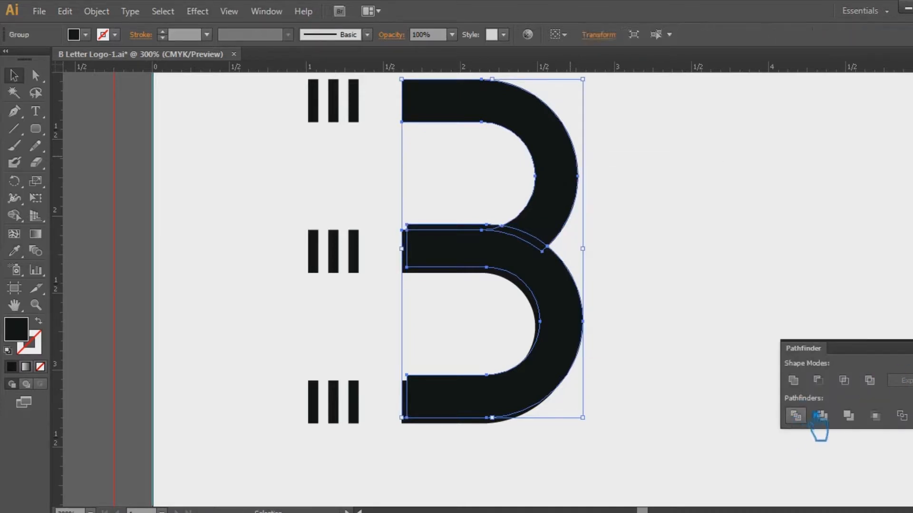
key(ctrl+shift+F9)
- Ungroup the divided pieces and delete the copy's excess parts outside the upper bowl
right_click(567, 215)
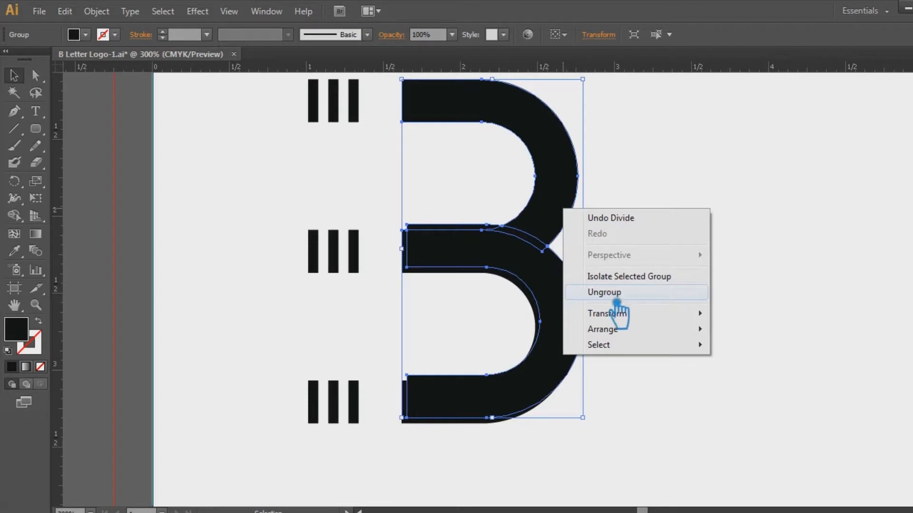
click(613, 293)
click(713, 275)
click(480, 232)
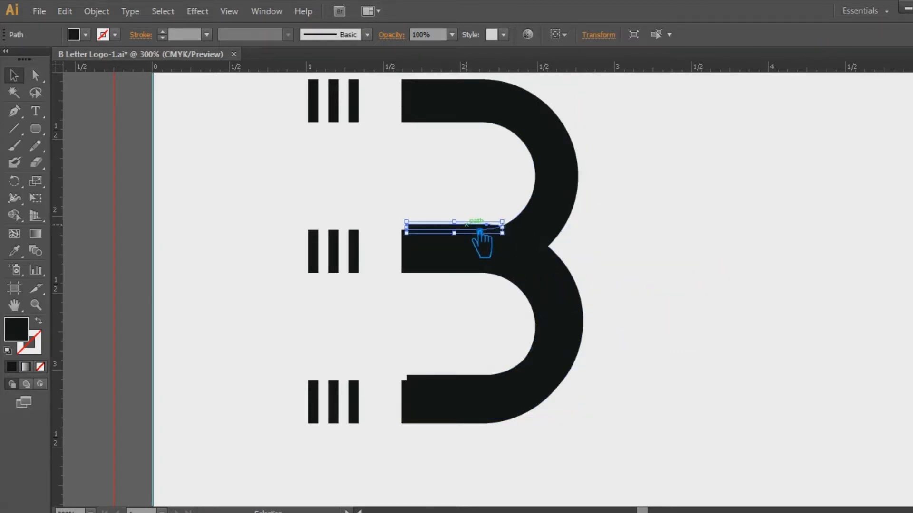
key(Delete)
click(572, 281)
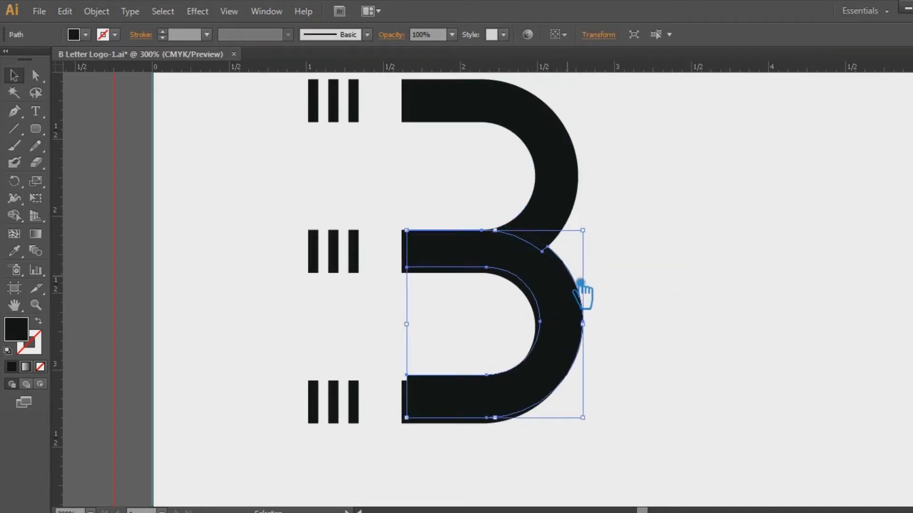
key(Delete)
- Fill the curved overlap strip where the upper bowl meets the lower bowl with red FF0000
click(547, 253)
click(644, 254)
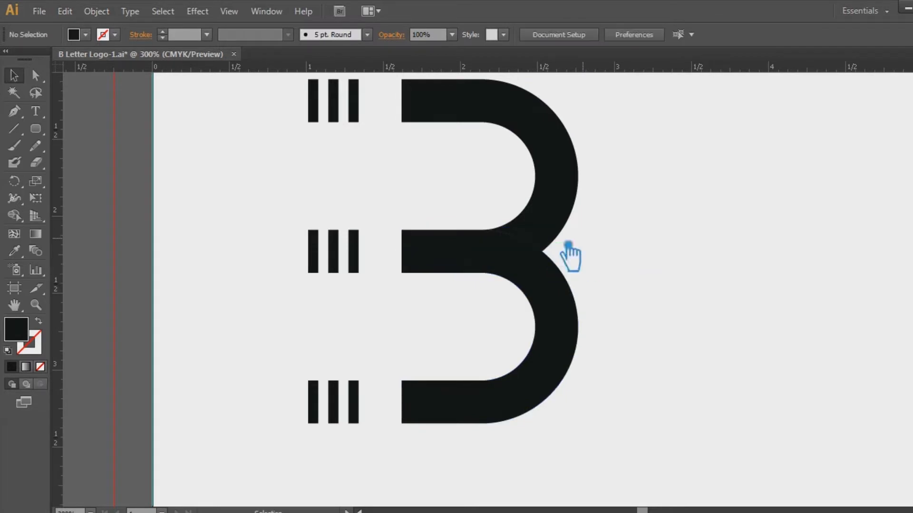
click(540, 253)
click(644, 252)
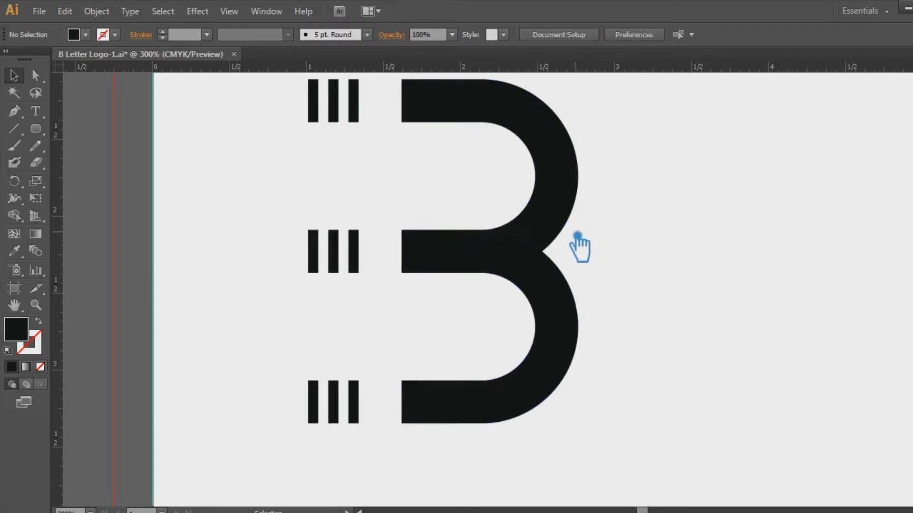
click(544, 248)
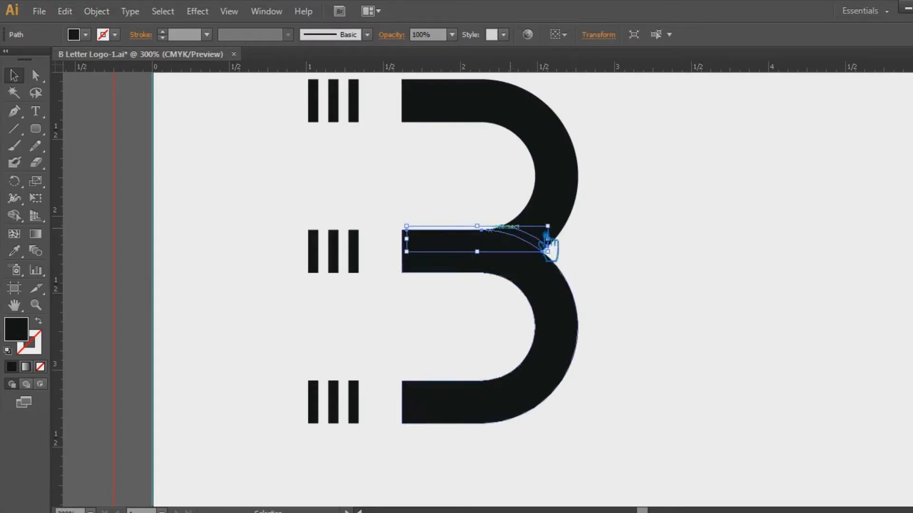
click(672, 235)
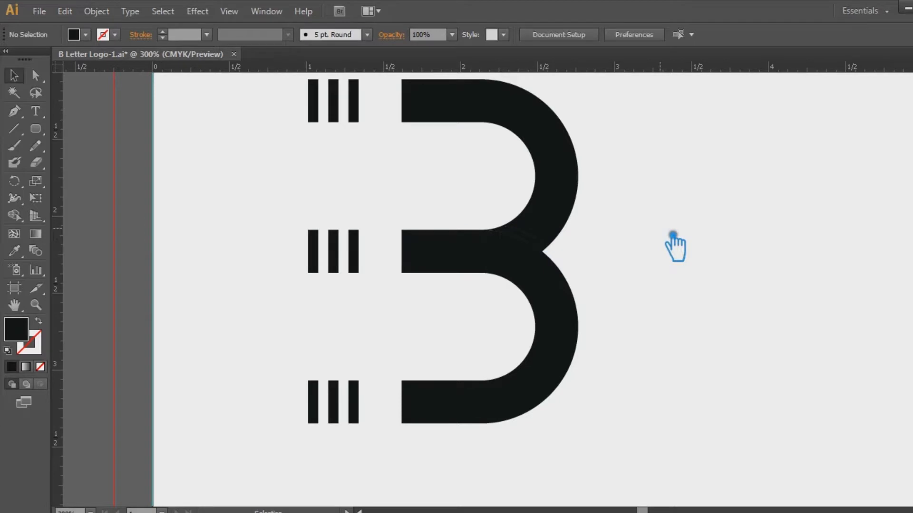
click(548, 251)
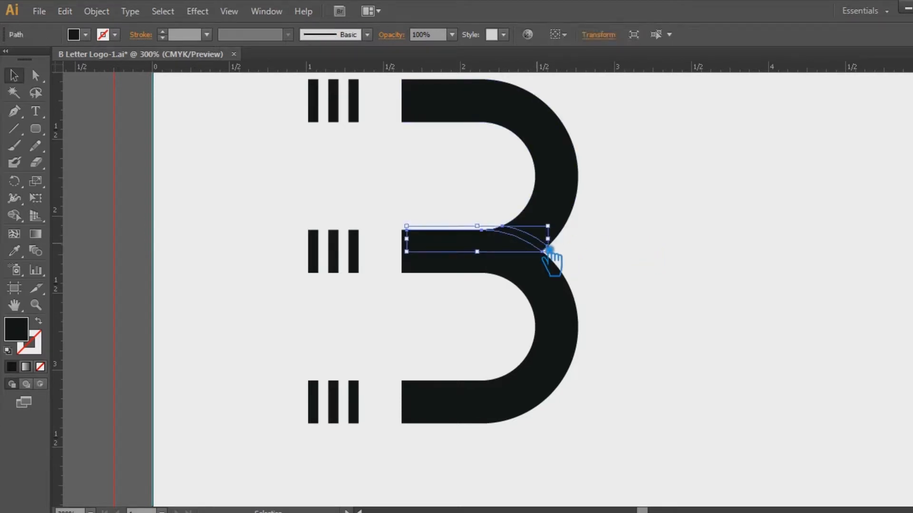
double_click(21, 337)
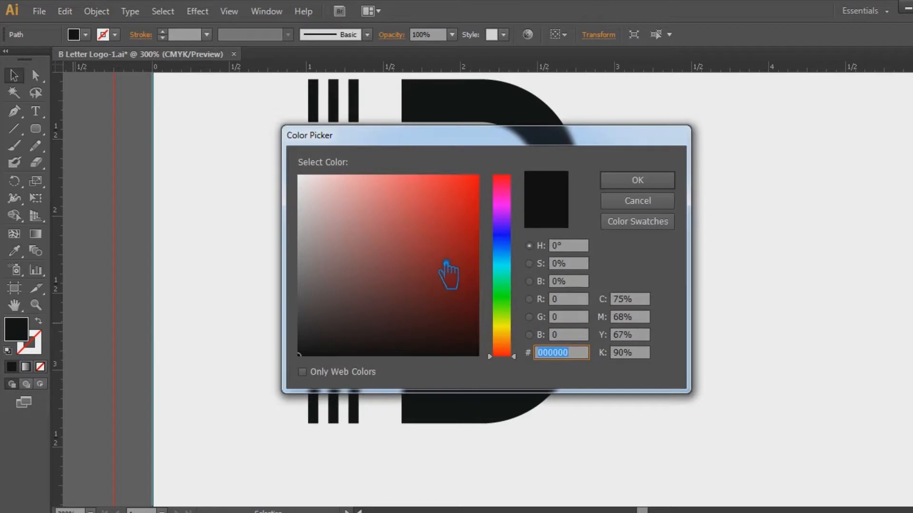
drag(459, 233, 494, 177)
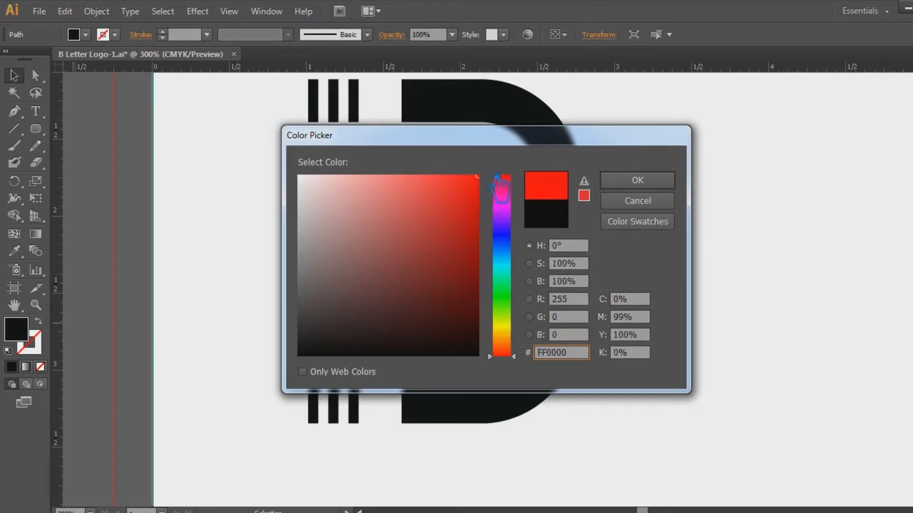
click(637, 181)
click(689, 217)
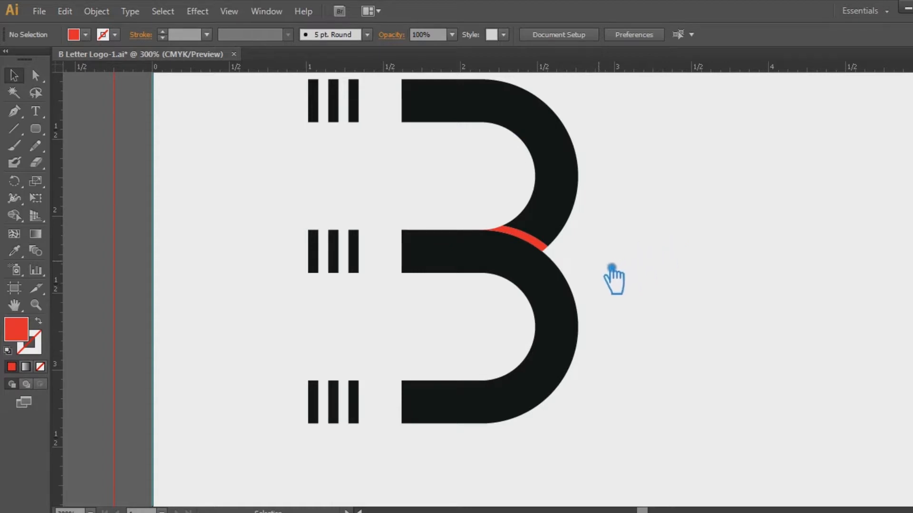
- Recolour the B's lower bowl with the overlap strip's red using the Eyedropper
click(544, 274)
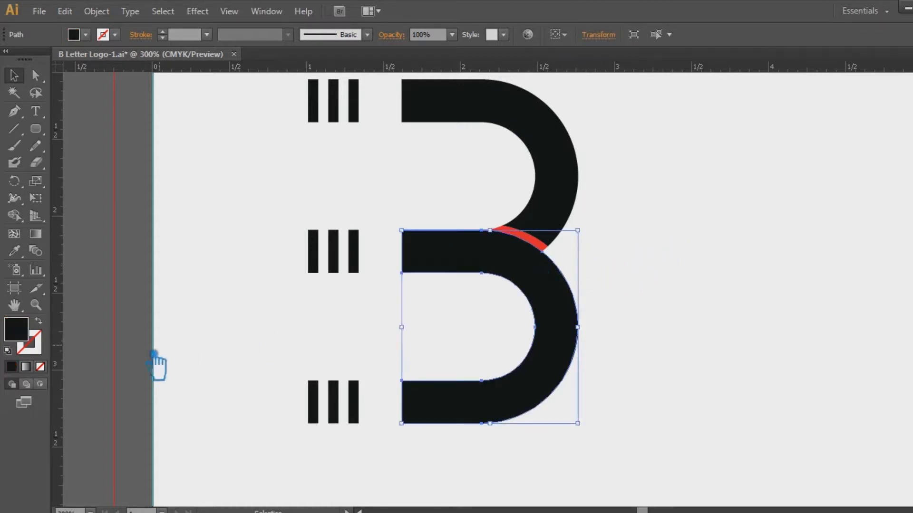
click(542, 244)
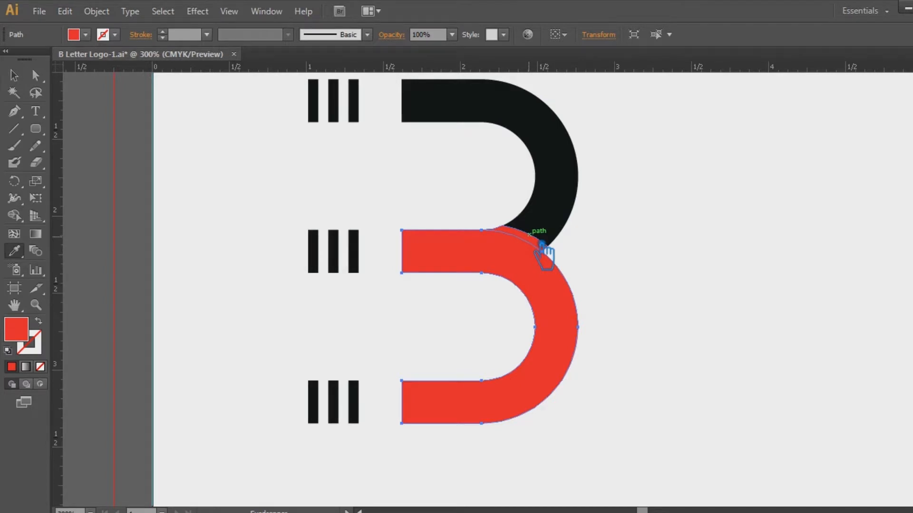
- Undo the lower bowl's recolouring and recolour the upper bowl with the overlap strip's red using the Eyedropper
key(ctrl+z)
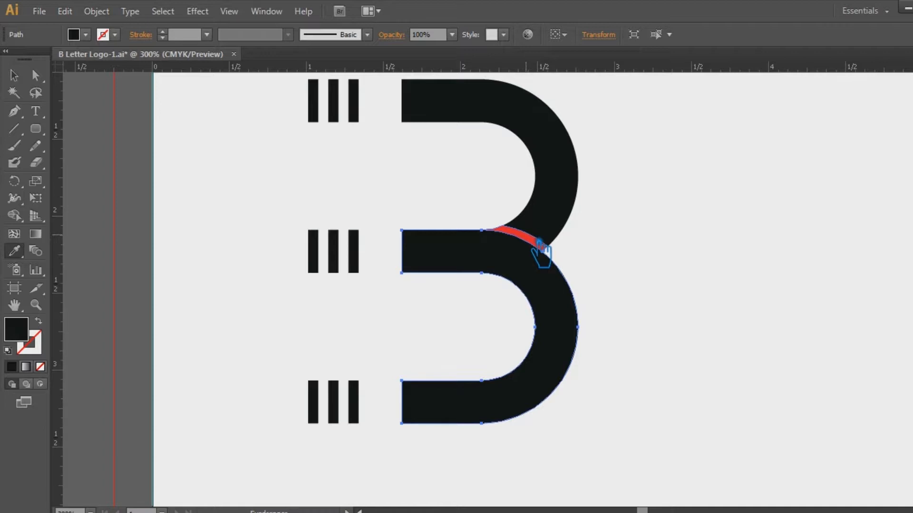
click(14, 74)
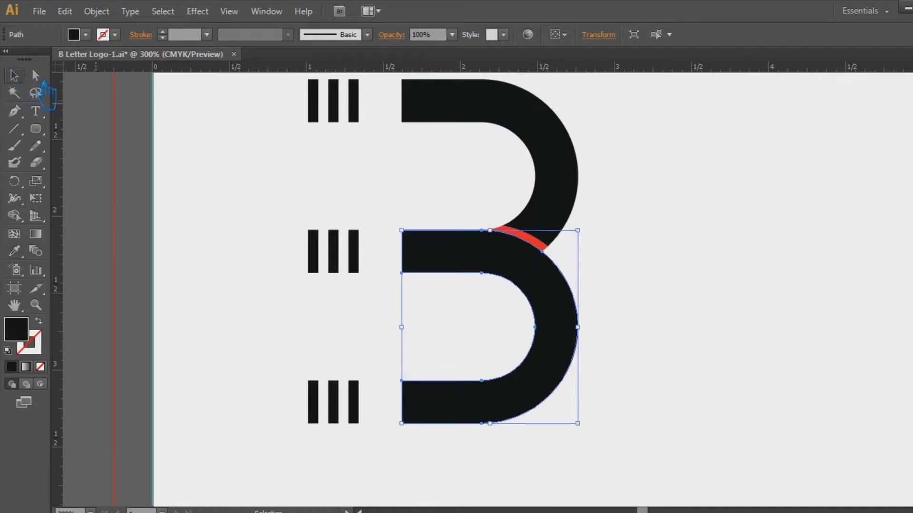
click(575, 142)
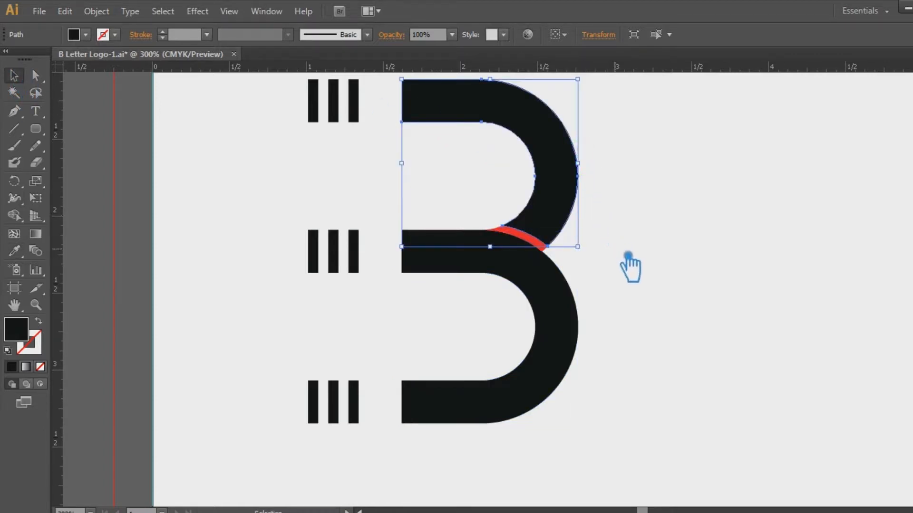
key(i)
click(544, 244)
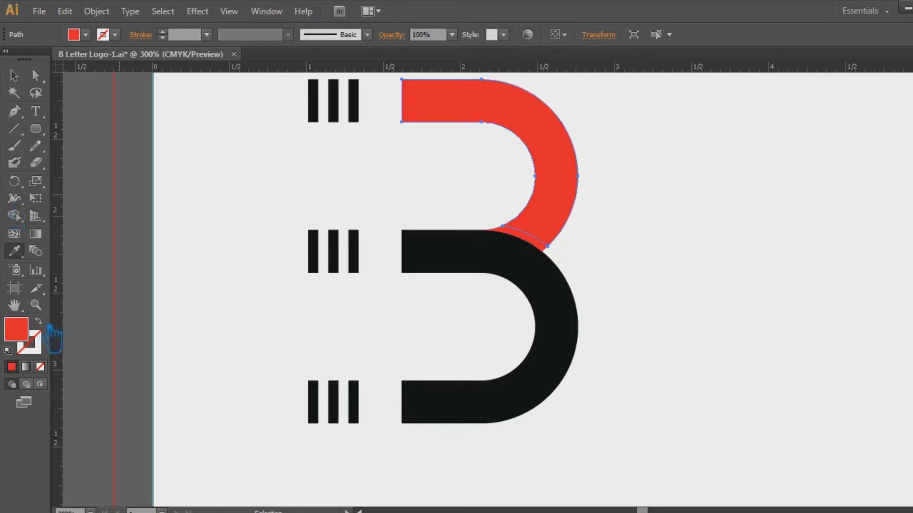
click(14, 74)
click(576, 276)
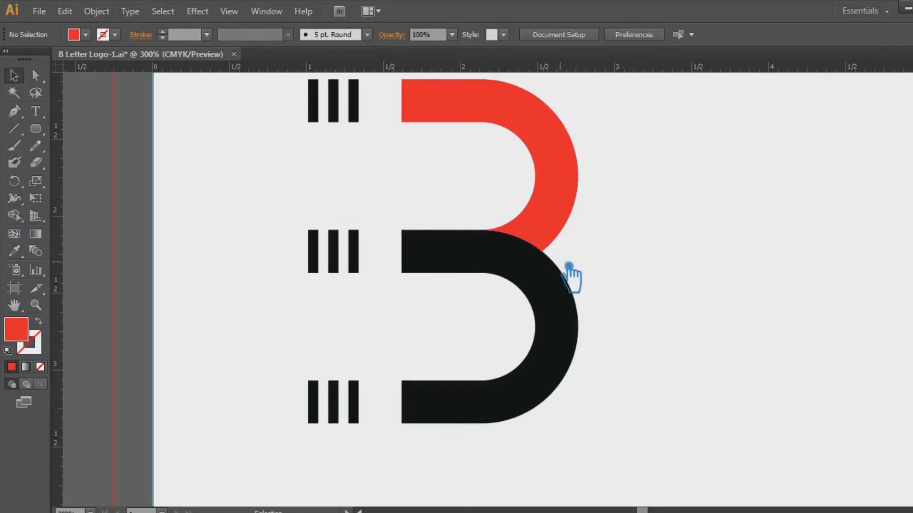
- Fill the overlap strip between the two bowls with a darker shade of red
click(534, 244)
double_click(24, 336)
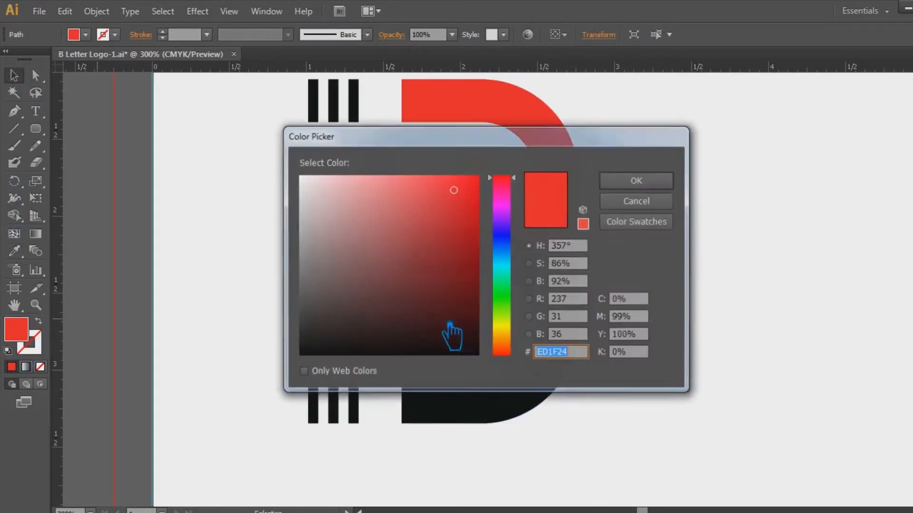
drag(471, 215, 499, 232)
click(658, 186)
click(659, 192)
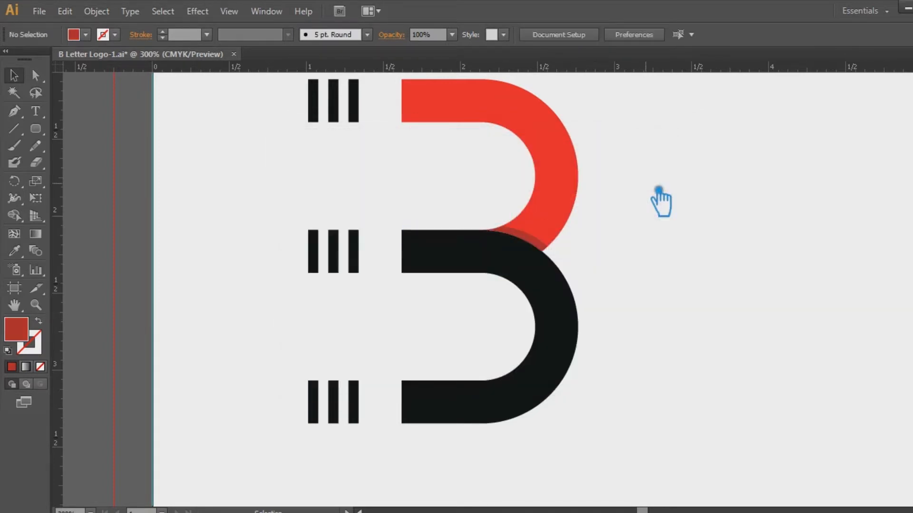
- Fill the B's lower bowl with dark teal 00514F
click(561, 328)
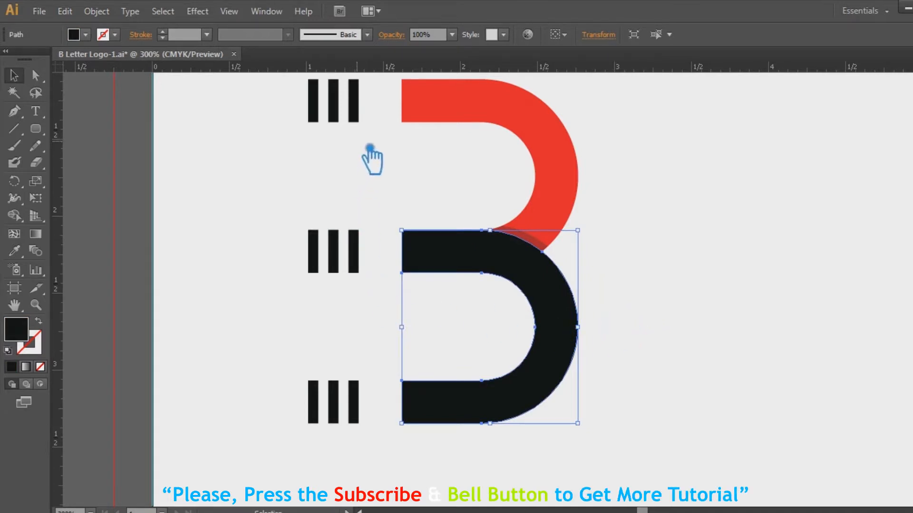
click(638, 248)
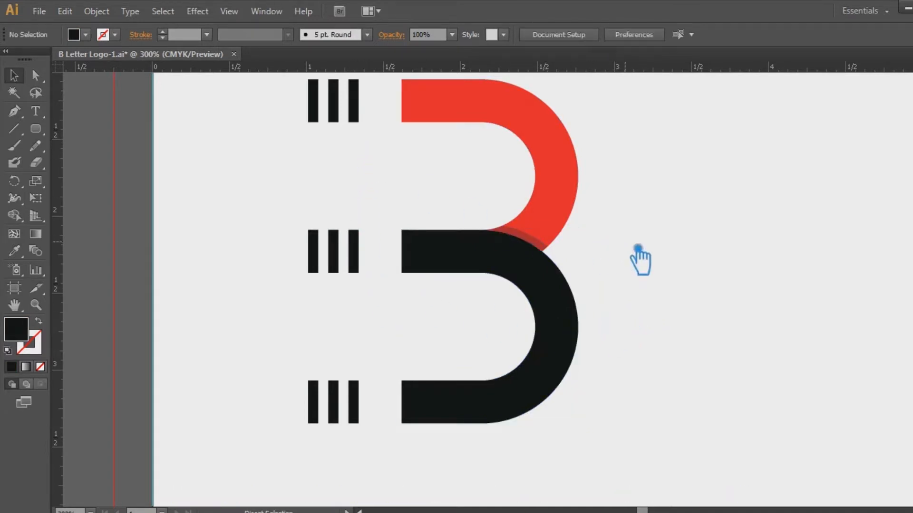
click(564, 304)
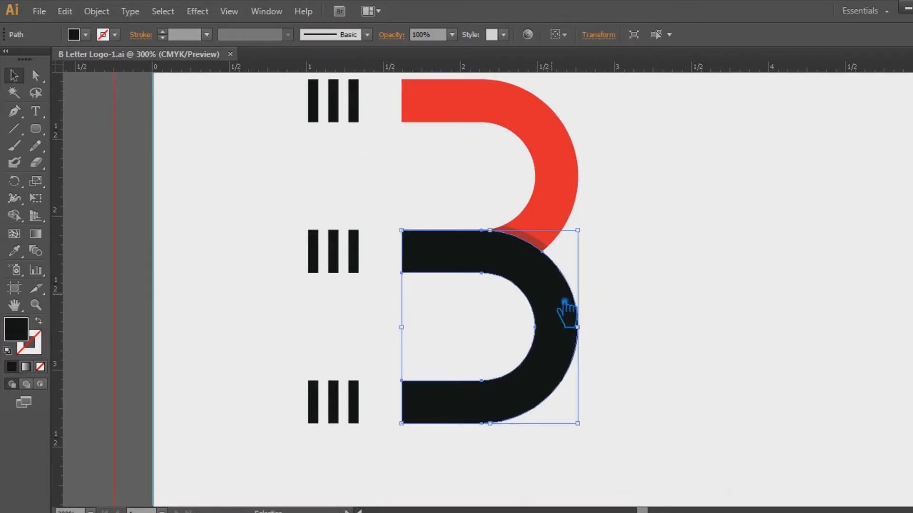
double_click(27, 335)
click(513, 267)
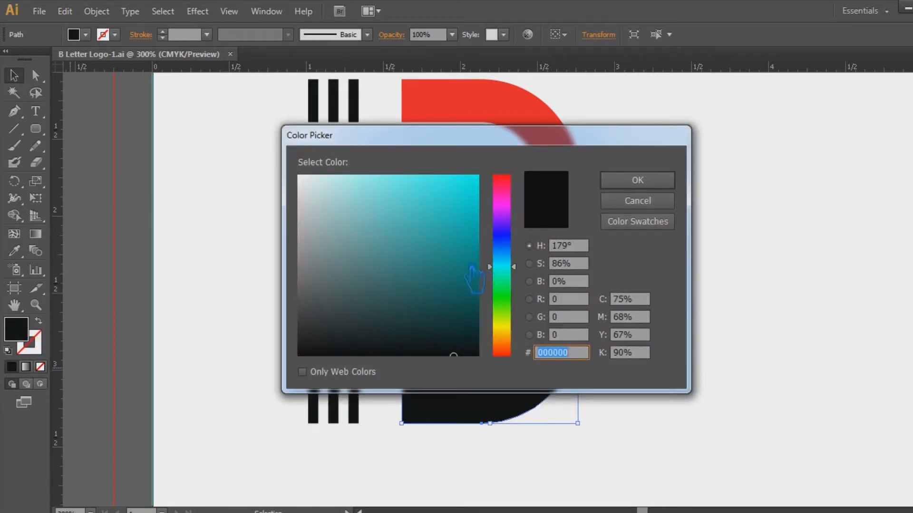
click(477, 244)
drag(493, 245, 494, 301)
click(637, 181)
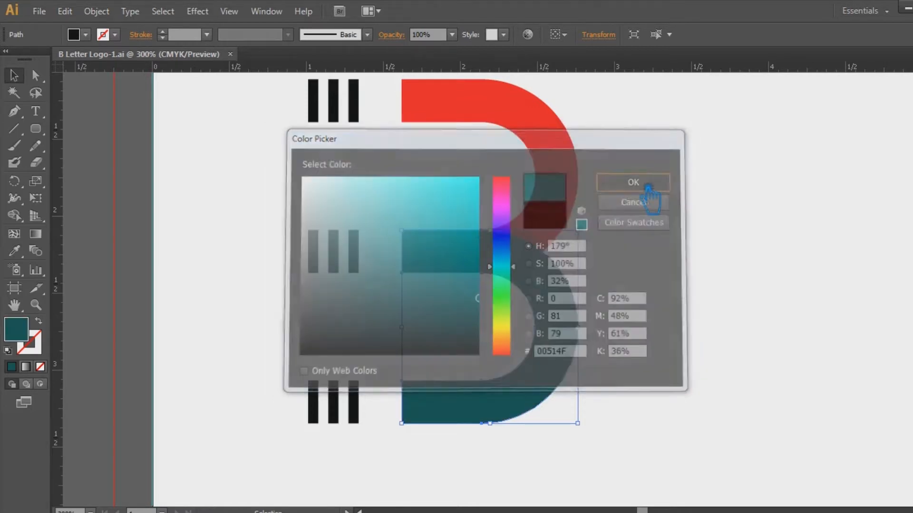
click(693, 220)
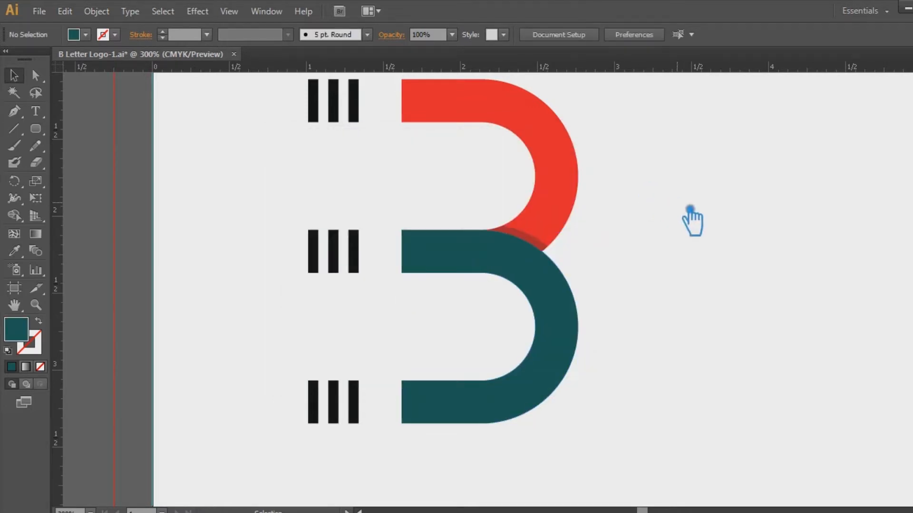
- Fill the B's upper bowl with light blue 12D1D6
click(568, 204)
click(18, 251)
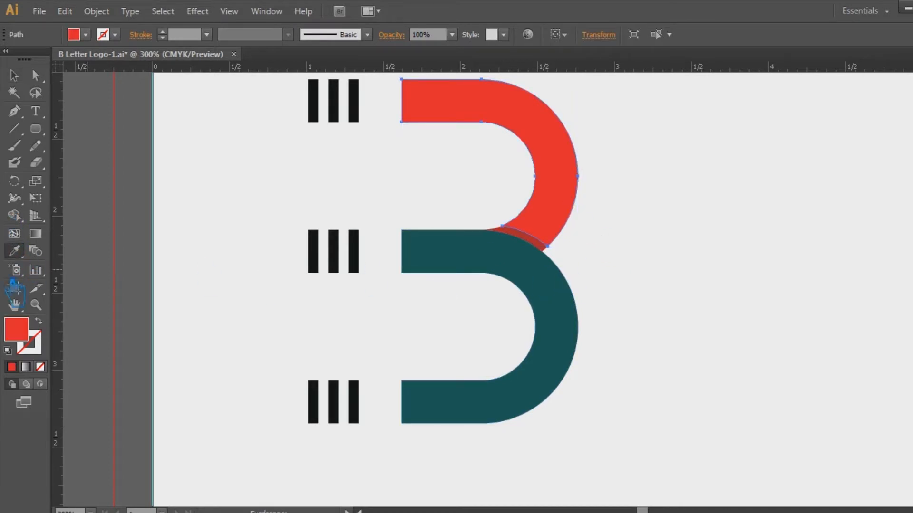
double_click(24, 331)
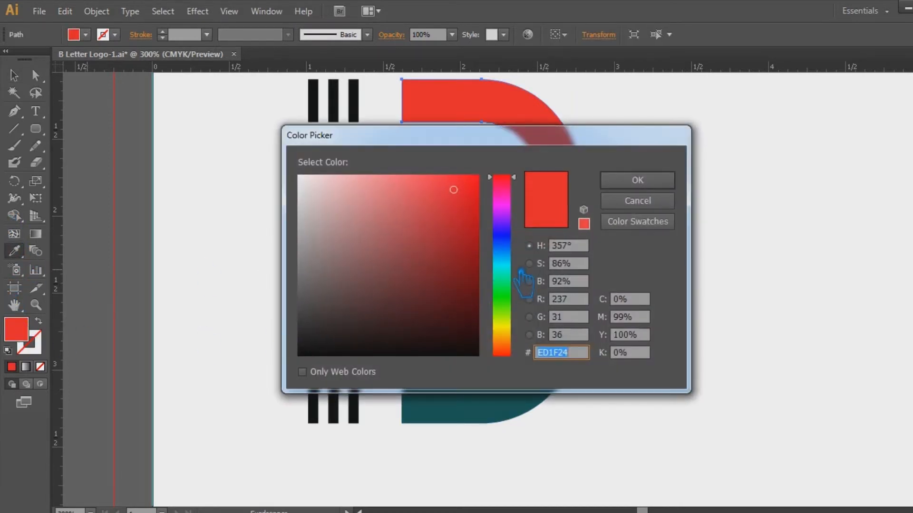
click(494, 263)
click(463, 204)
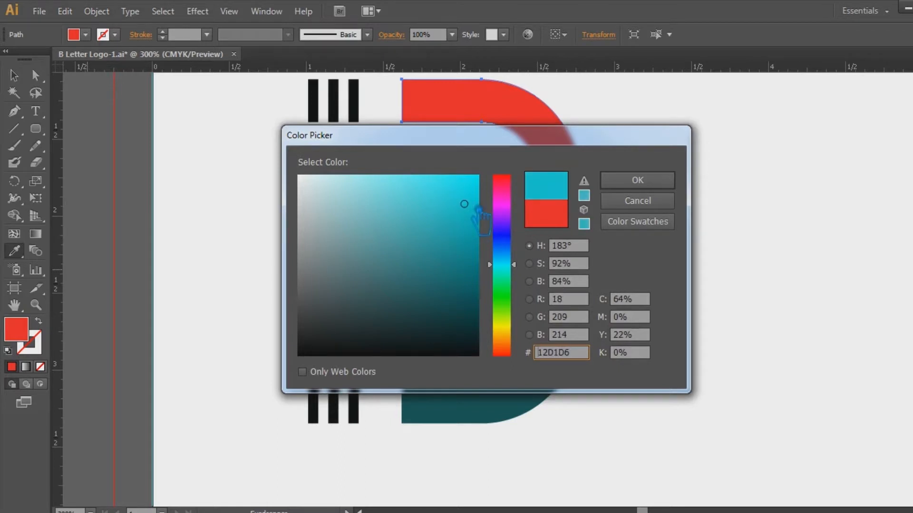
click(662, 180)
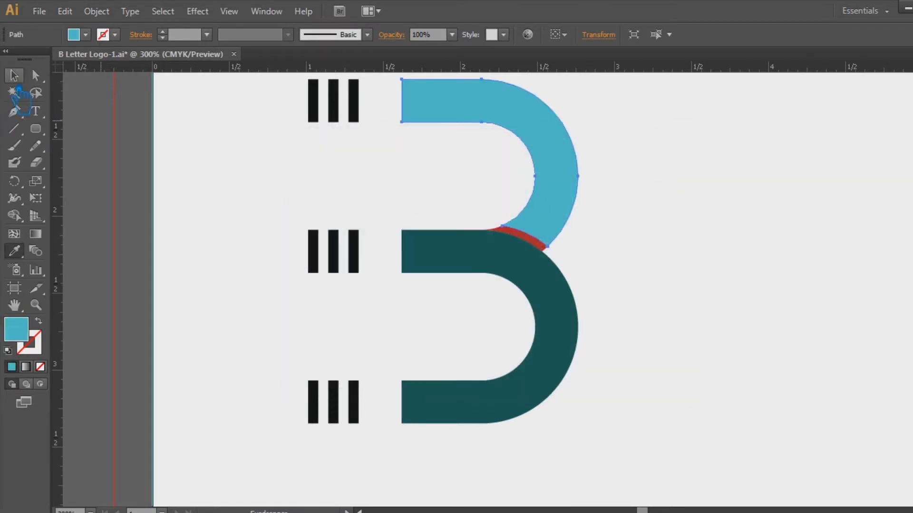
click(14, 75)
- Recolour the overlap strip with the lower bowl's dark teal using the Eyedropper
click(547, 247)
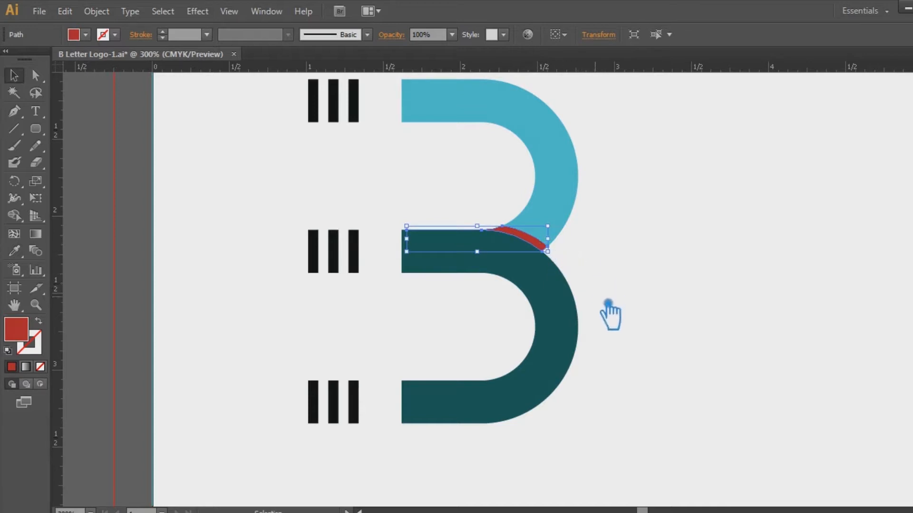
key(i)
key(v)
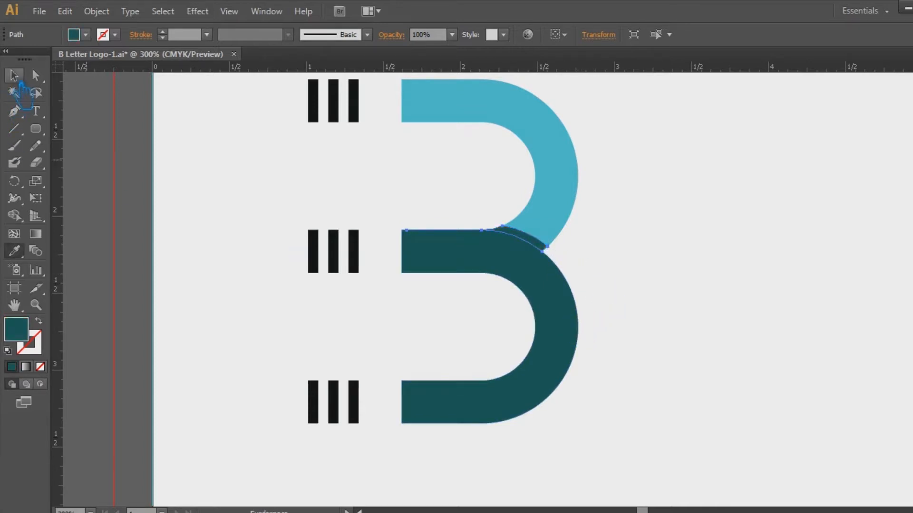
- Lighten the lower bowl's fill to a brighter teal
click(556, 326)
double_click(30, 333)
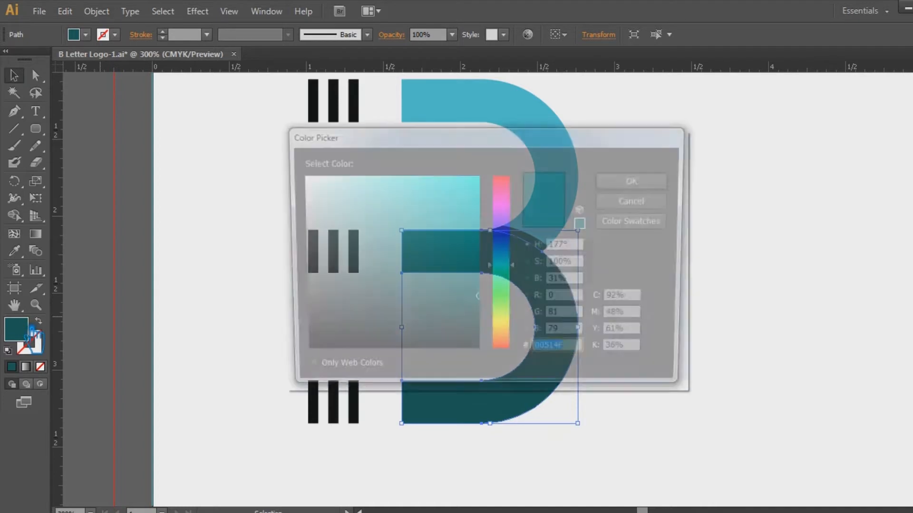
drag(481, 289, 475, 252)
click(671, 182)
click(690, 228)
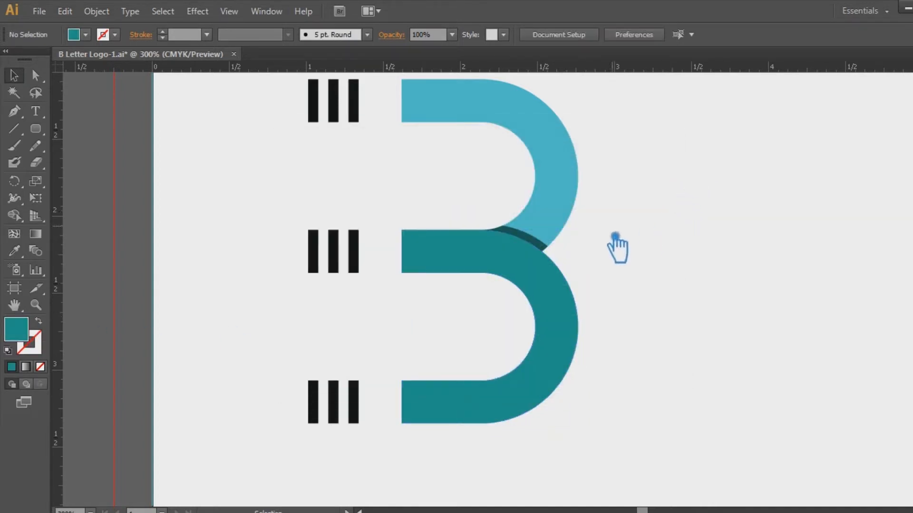
- Recolour the lower bowl with the overlap strip's dark teal using the Eyedropper, and lighten its fill to 016D67
click(562, 281)
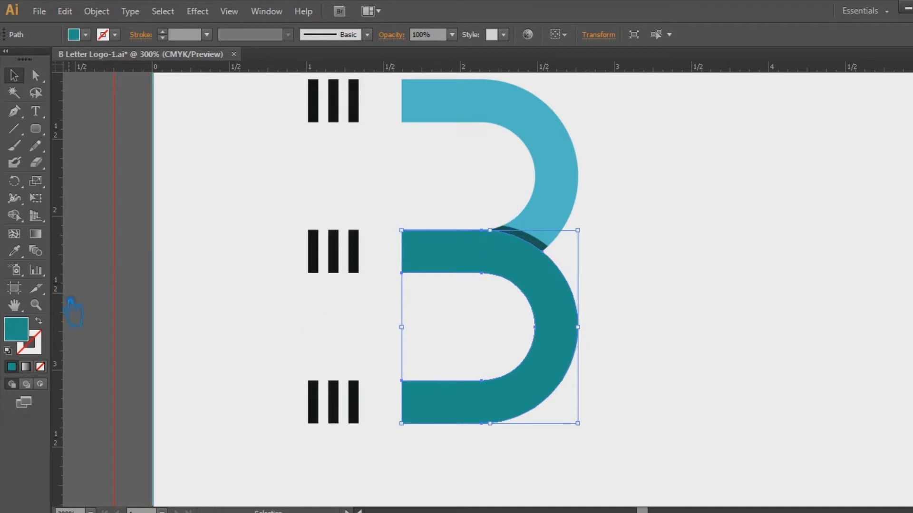
key(i)
click(530, 241)
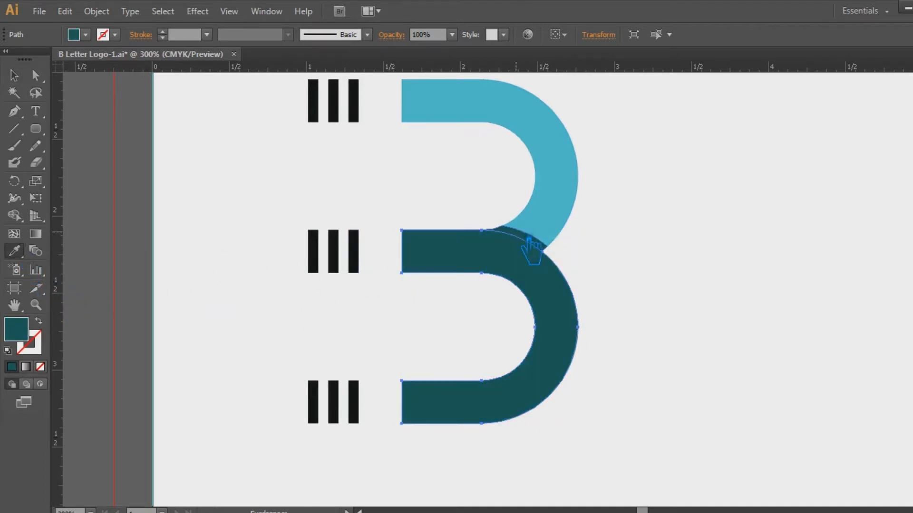
double_click(29, 333)
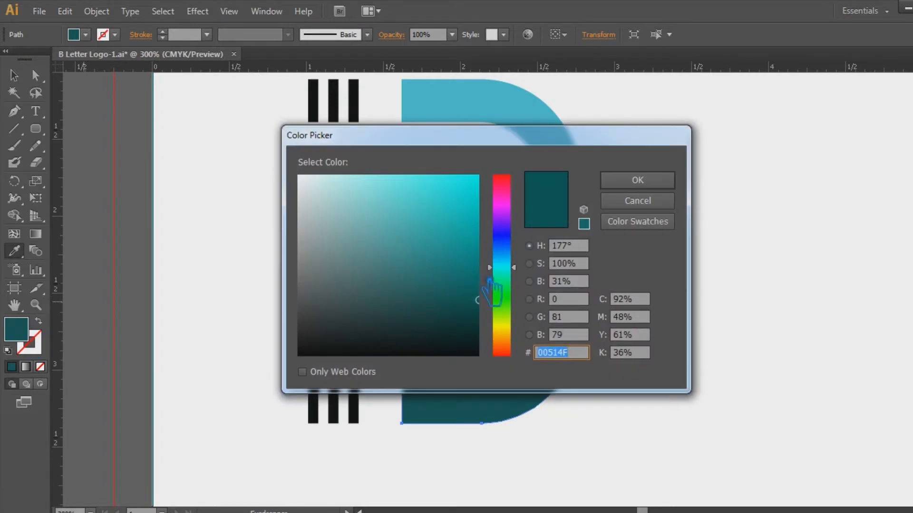
click(477, 280)
click(637, 179)
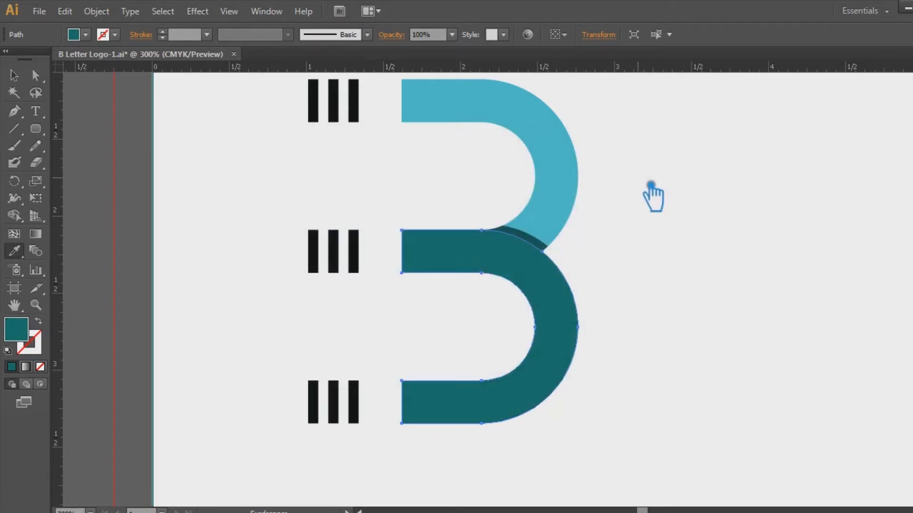
- Set the lower bowl's fill to the slightly lighter teal 03776E
double_click(30, 335)
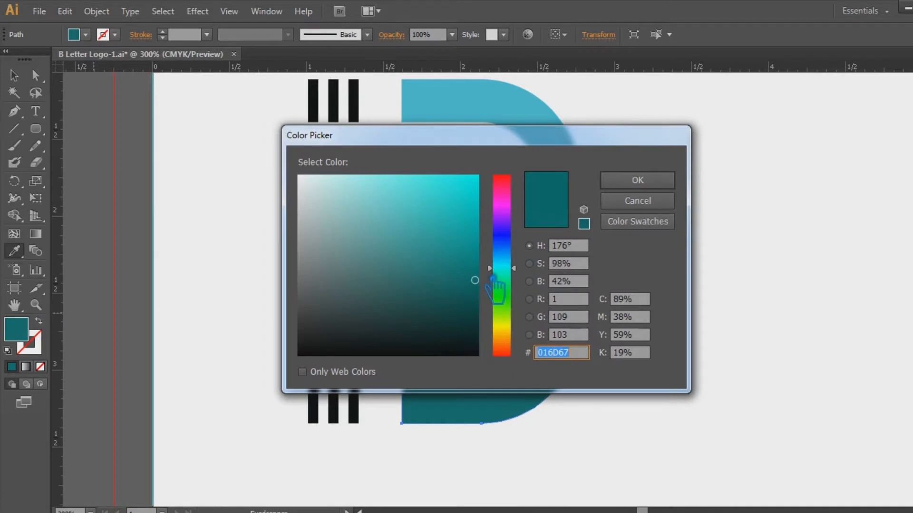
click(614, 185)
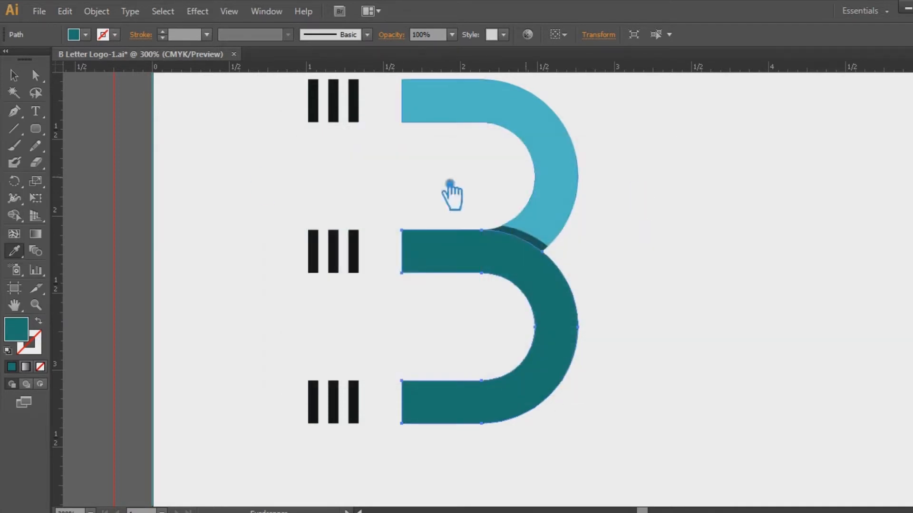
click(19, 72)
click(740, 281)
- Match the overlap strip to the lower bowl's teal with the Eyedropper and darken its fill to a deeper shade
click(551, 249)
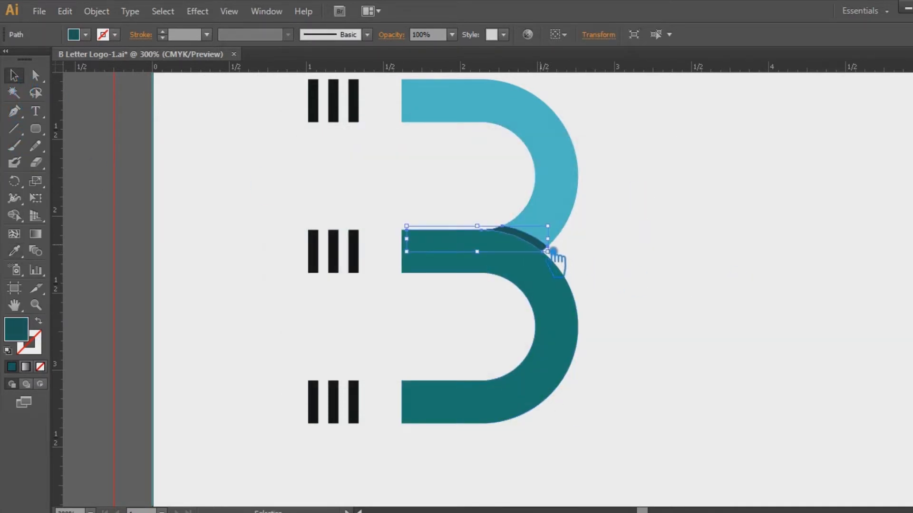
key(i)
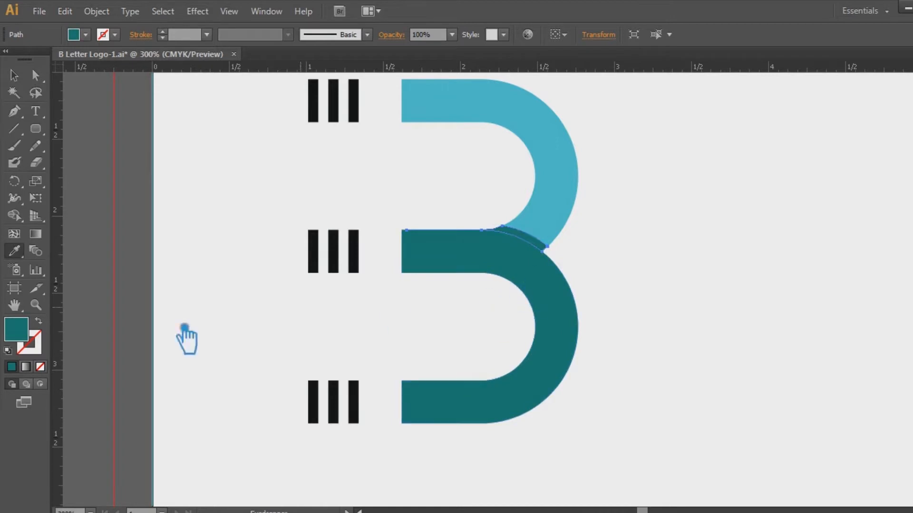
double_click(18, 331)
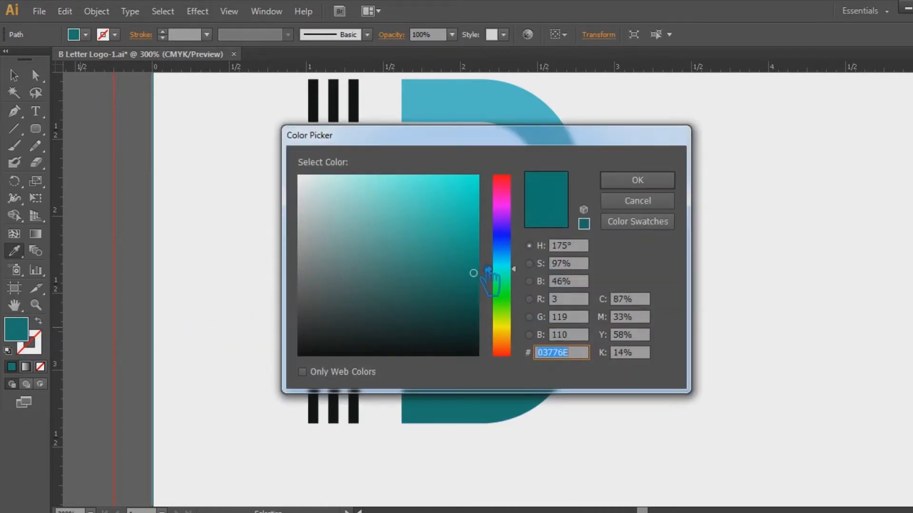
text(038276)
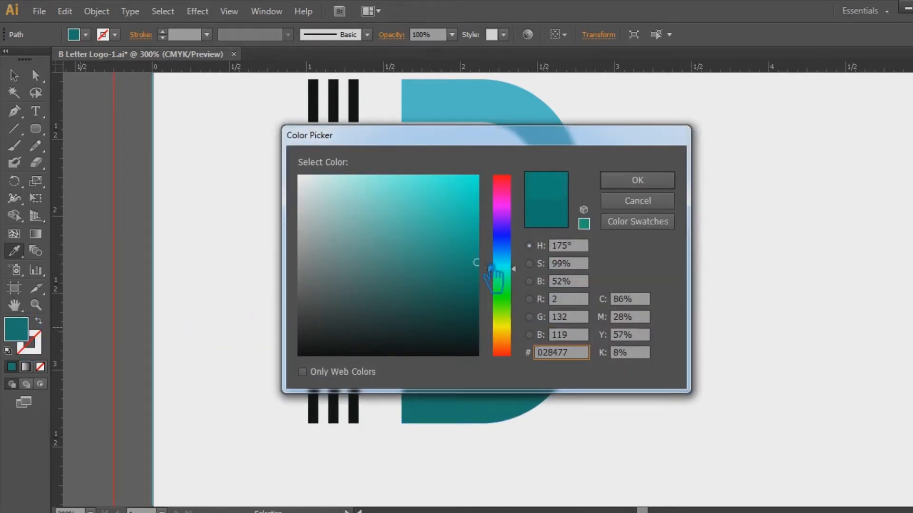
drag(492, 266, 493, 289)
click(635, 180)
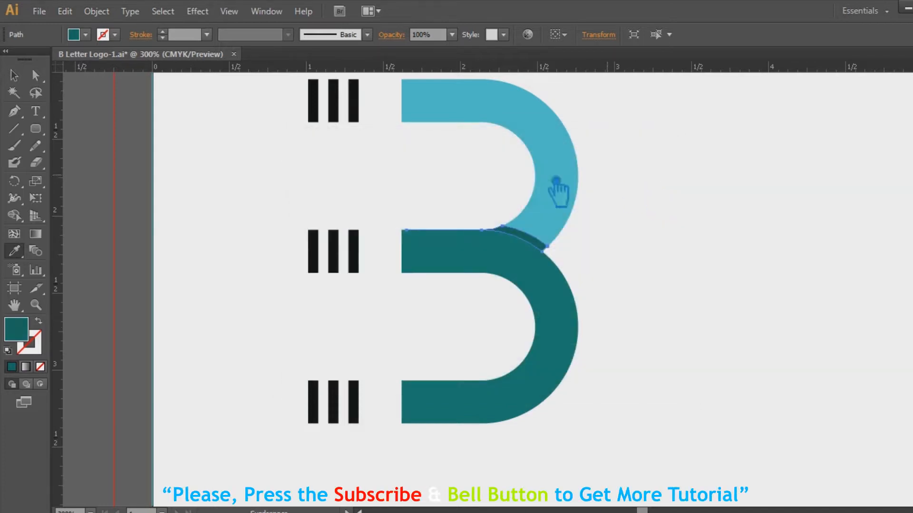
click(711, 210)
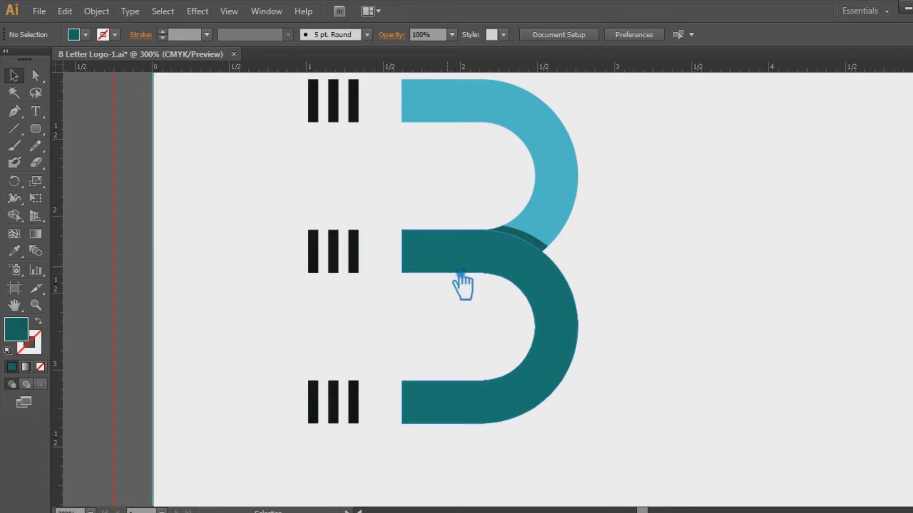
- Recolour the rightmost bar of the middle row with the upper bowl's light blue using the Eyedropper
click(372, 264)
key(i)
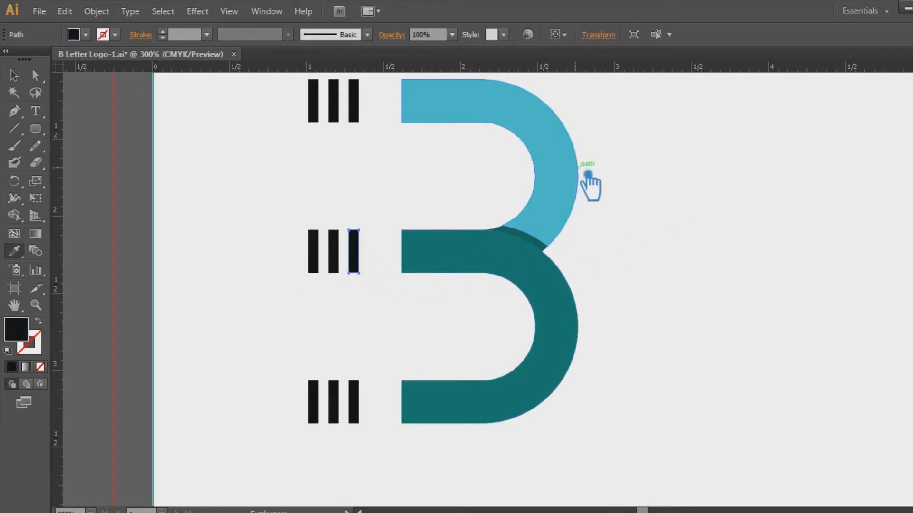
click(585, 172)
click(14, 75)
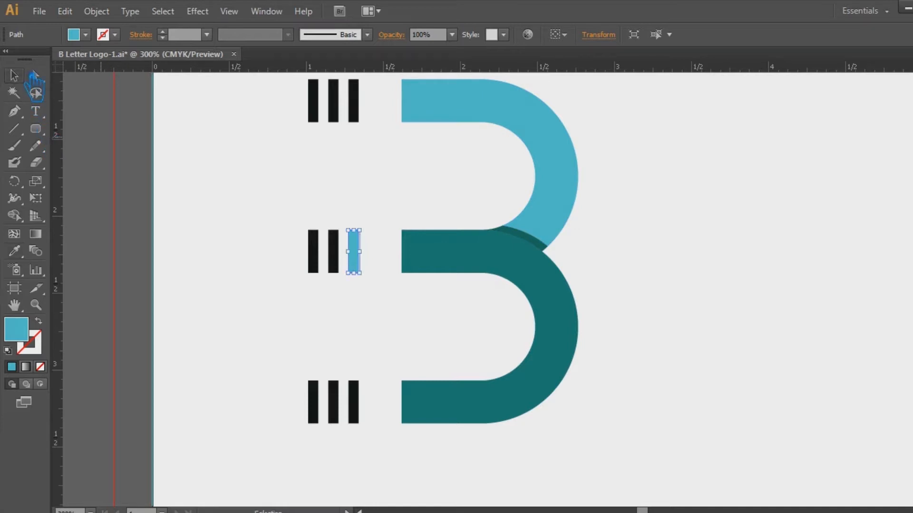
- Recolour the middle row's centre bar with the lower bowl's teal and its left bar with the overlap strip's dark teal using the Eyedropper
click(334, 256)
key(i)
click(430, 276)
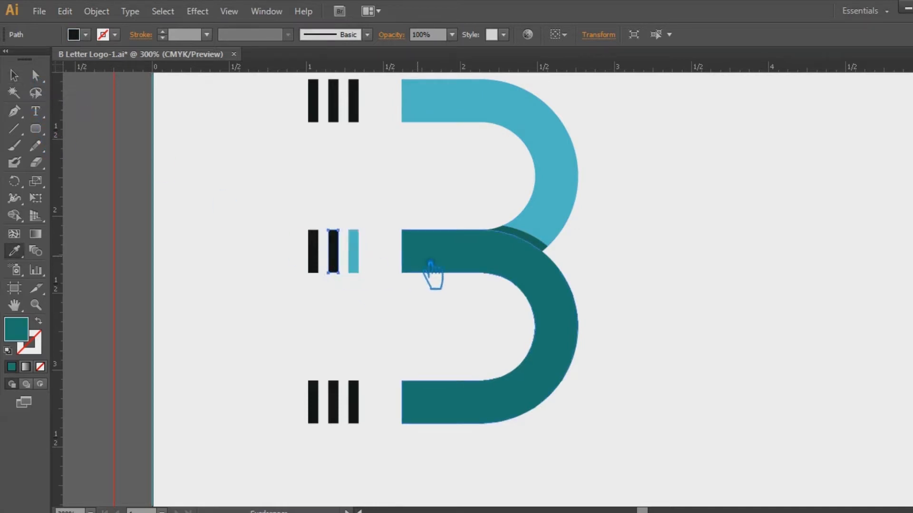
click(14, 75)
click(301, 204)
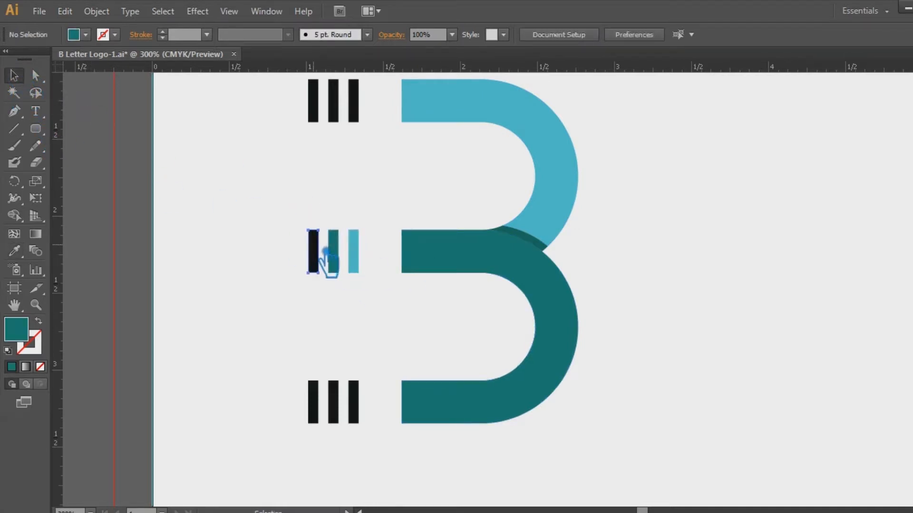
click(313, 252)
click(531, 244)
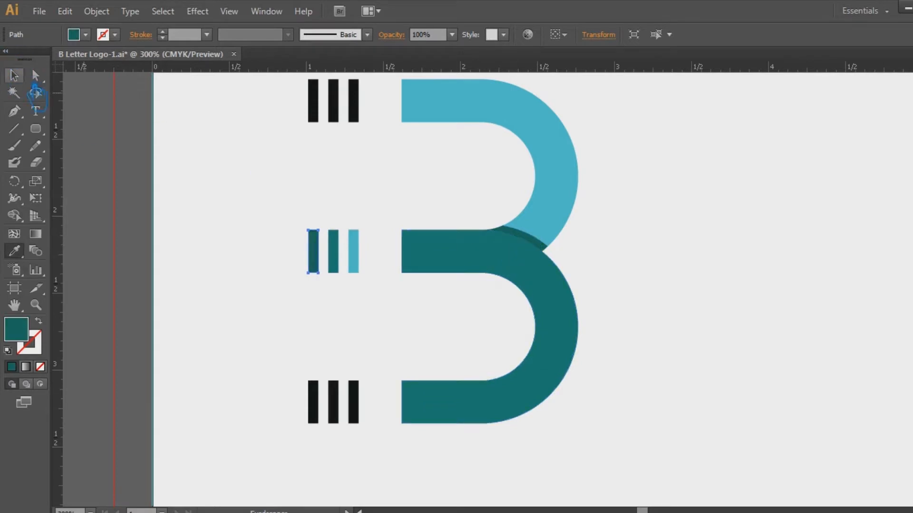
click(14, 75)
click(240, 160)
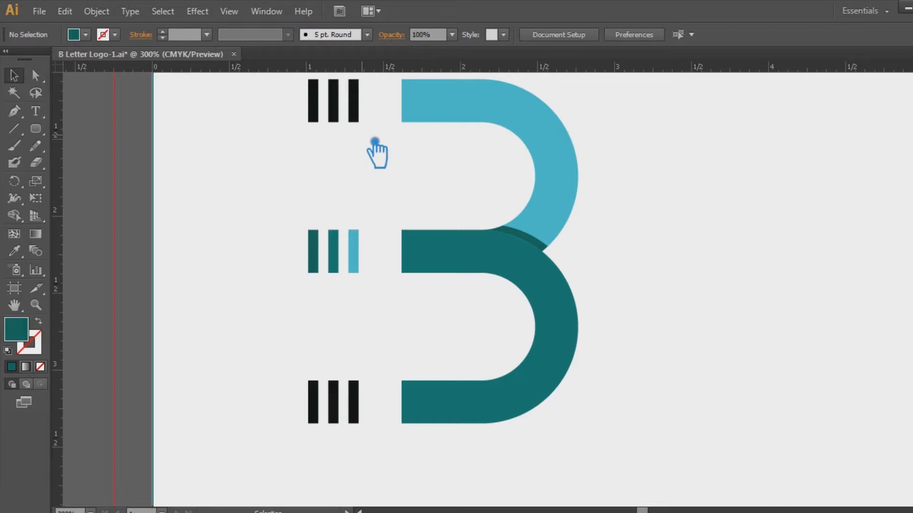
- Recolour the rightmost bar of the top row with the overlap strip's dark teal using the Eyedropper
click(355, 114)
key(i)
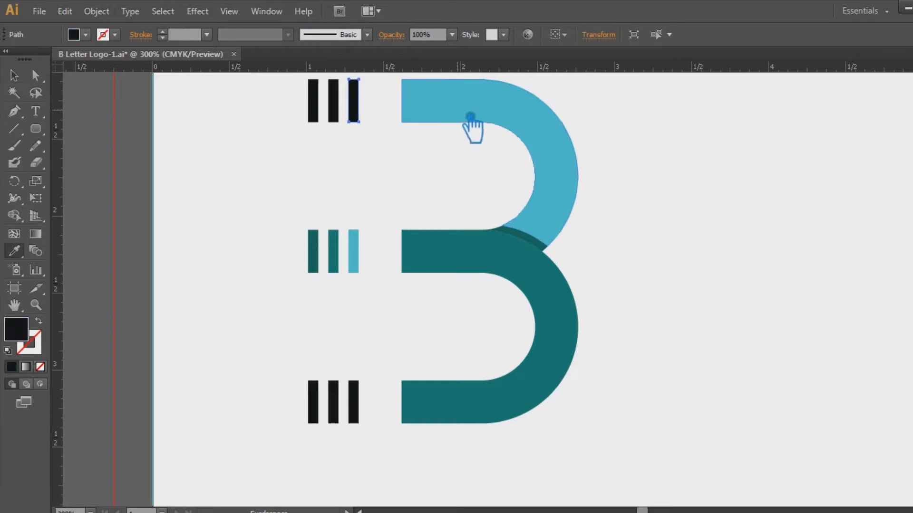
click(332, 263)
- Recolour the top row's centre bar light blue and its left bar teal by sampling the middle row's bars
click(334, 108)
key(i)
click(355, 256)
click(13, 75)
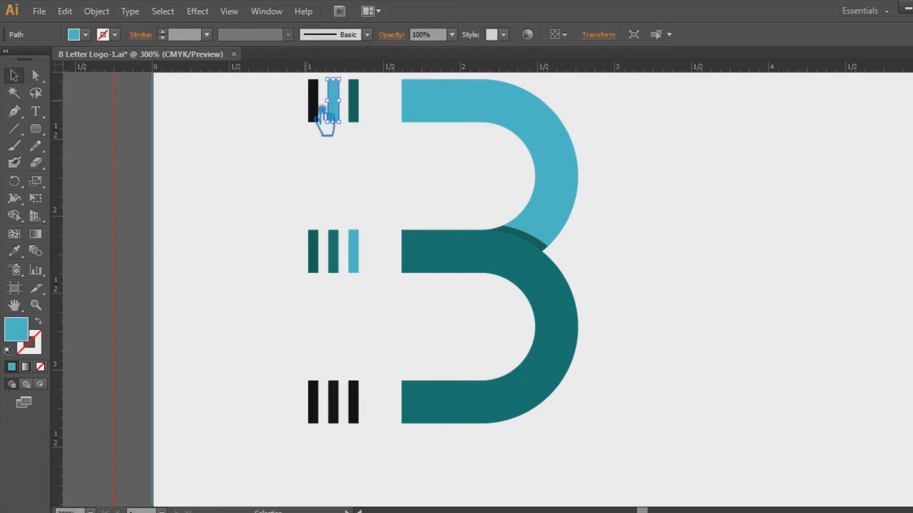
click(313, 102)
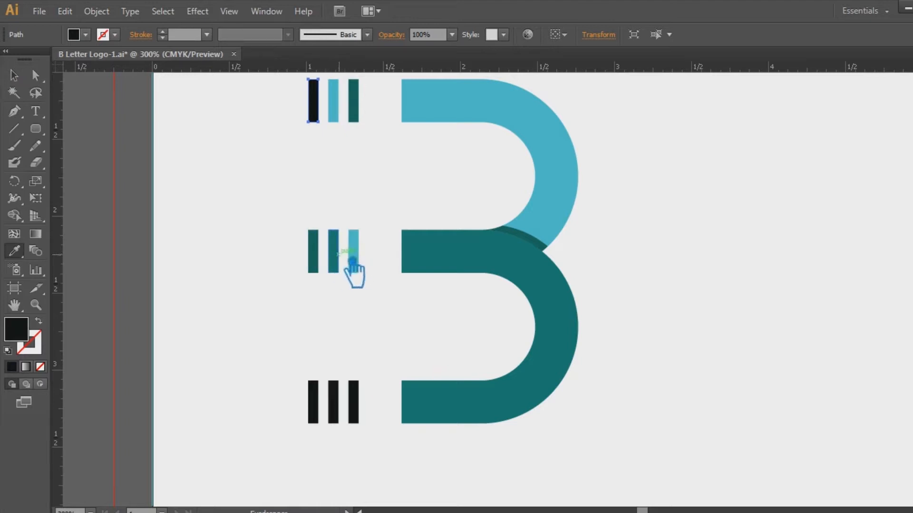
click(330, 257)
click(19, 76)
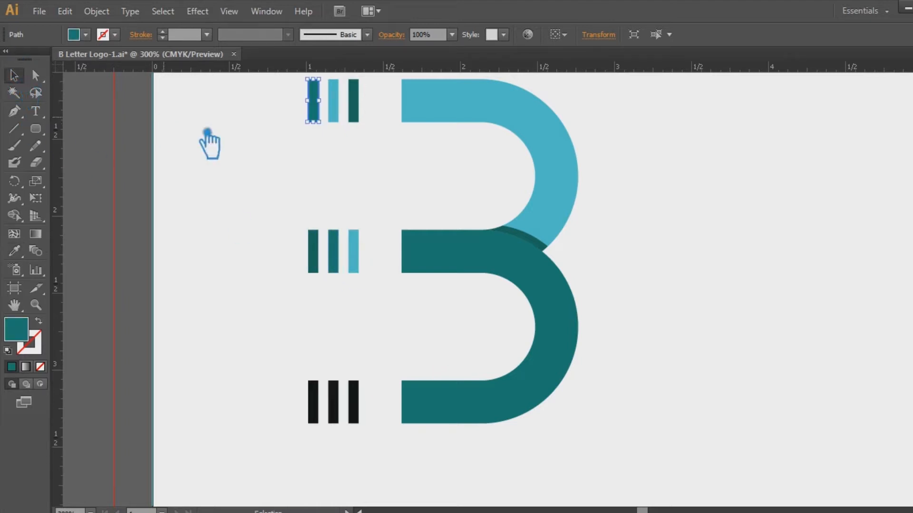
click(300, 158)
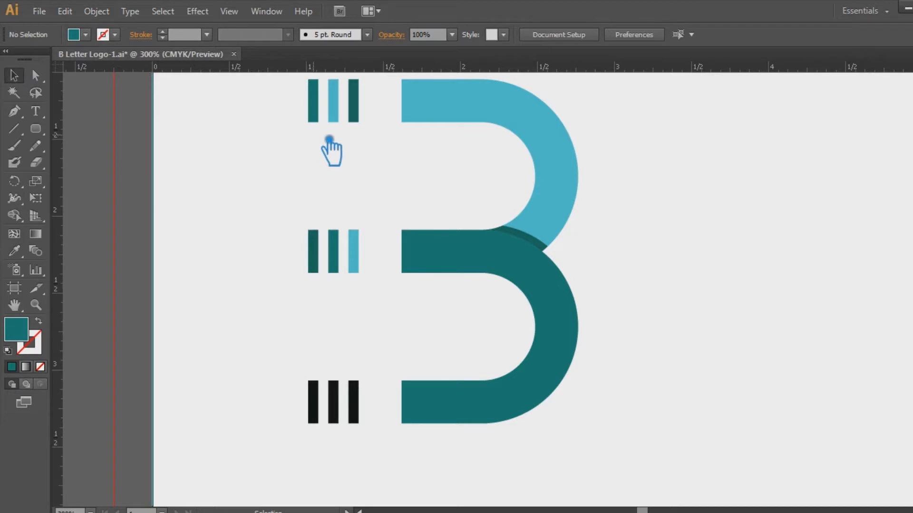
- Recolour the top row's centre bar with the lower bowl's teal and its left bar with light blue using the Eyedropper
click(337, 114)
key(i)
key(v)
click(316, 100)
key(i)
click(354, 251)
key(v)
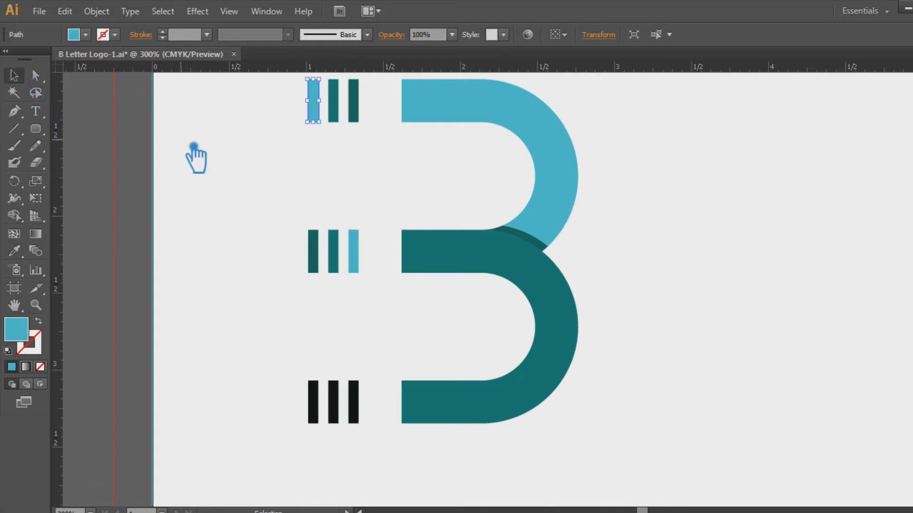
click(193, 146)
- Recolour the bottom row's right bar dark teal and its centre bar the lower bowl's teal using the Eyedropper
click(359, 407)
key(i)
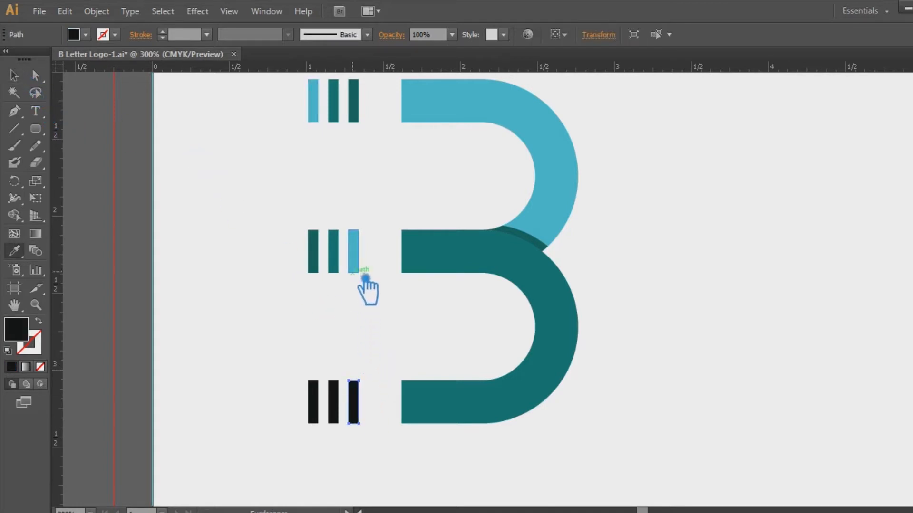
click(326, 265)
click(15, 78)
click(335, 401)
key(i)
click(335, 261)
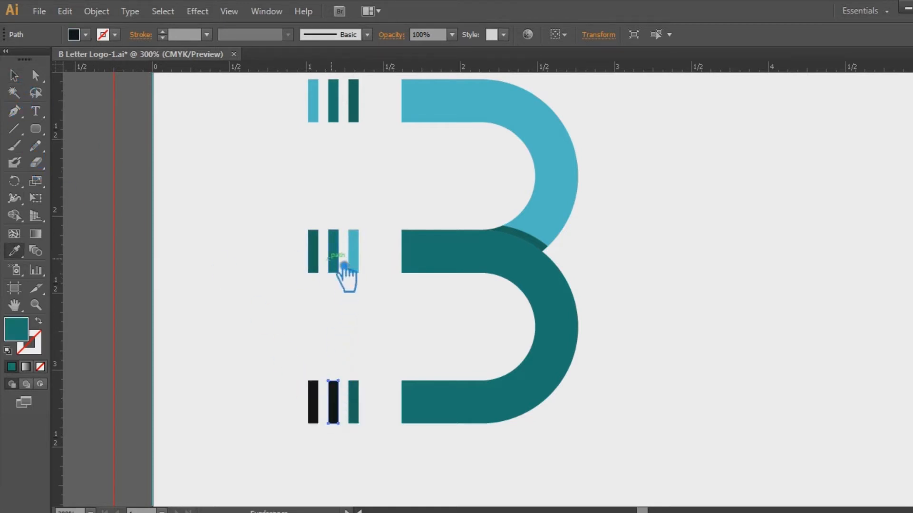
click(15, 75)
- Recolour the leftmost bar of the bottom row with the middle row's light blue using the Eyedropper
click(312, 402)
key(i)
click(356, 264)
click(14, 75)
click(284, 131)
- Group all nine bars and nudge the group right, closer to the bowls
drag(269, 96, 373, 432)
key(a)
key(ctrl+g)
key(v)
key(Right)
key(Right)
key(Right)
key(Right)
key(Right)
key(Right)
key(Right)
key(Right)
key(Right)
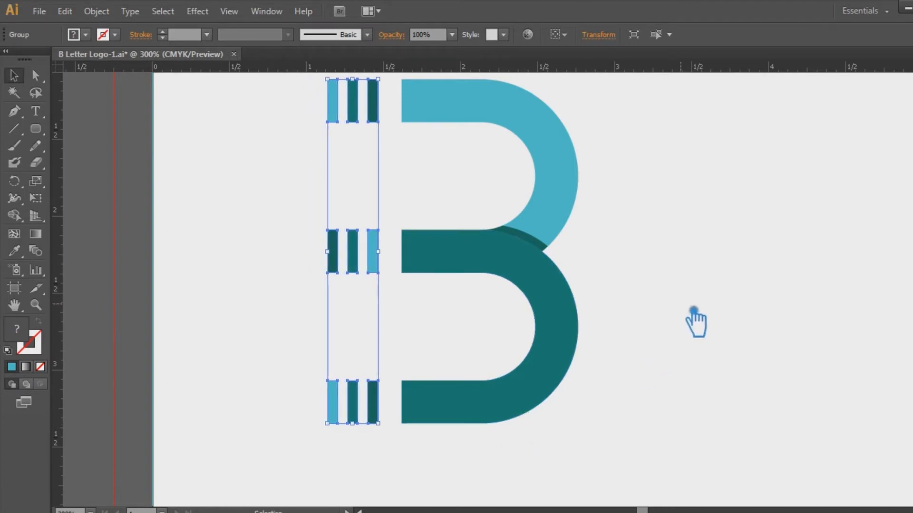
click(692, 323)
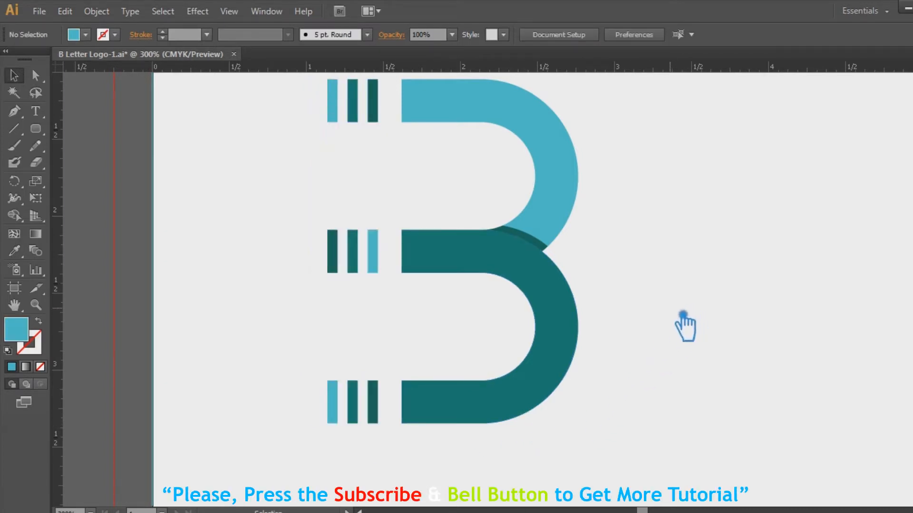
- Group the whole B logo and shrink it to slightly under half its size near the artboard's centre
key(ctrl+minus)
key(ctrl+minus)
drag(632, 413, 383, 135)
key(ctrl+g)
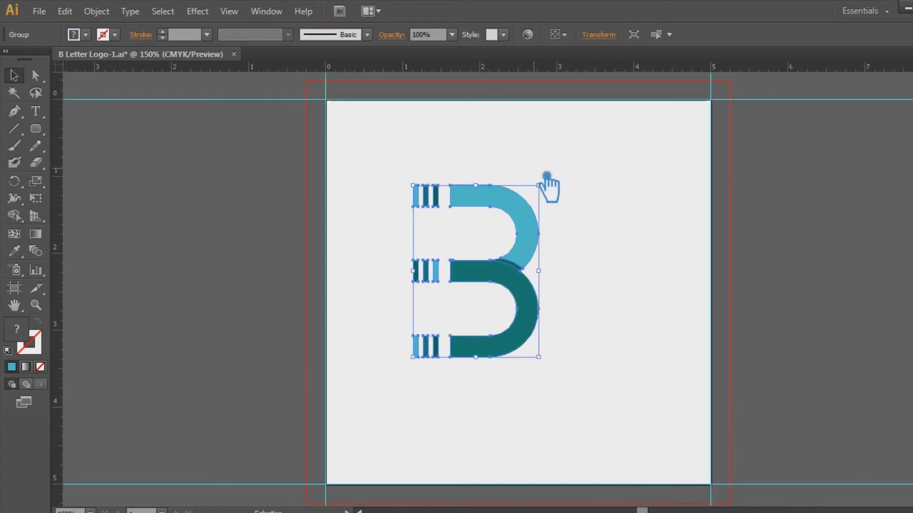
drag(552, 192, 507, 234)
drag(509, 284, 553, 296)
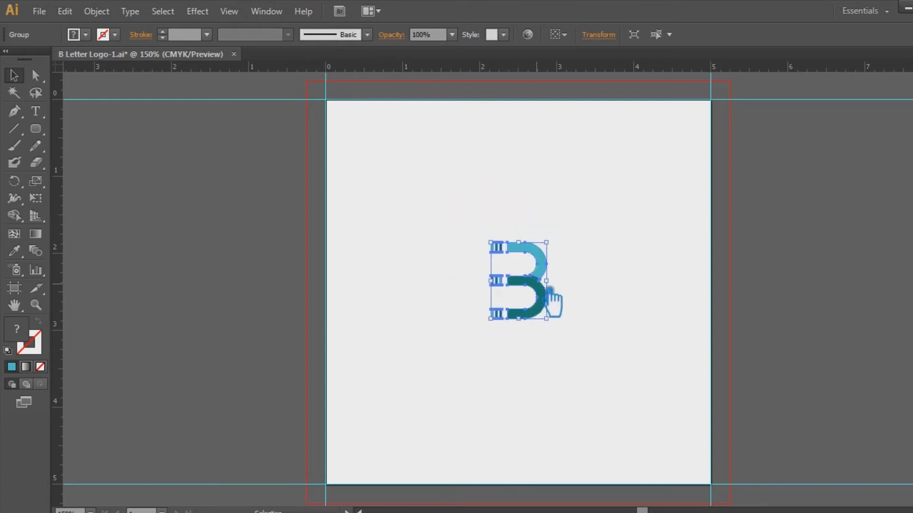
- Scale the logo group down to about 70% and move it up to leave room for text below
key(ctrl+equal)
key(ctrl+equal)
key(ctrl+equal)
key(ctrl+equal)
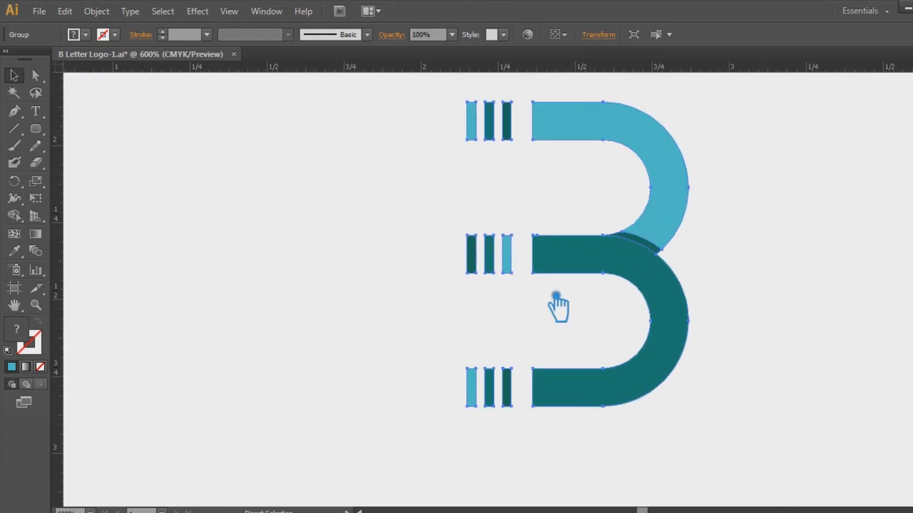
key(ctrl+minus)
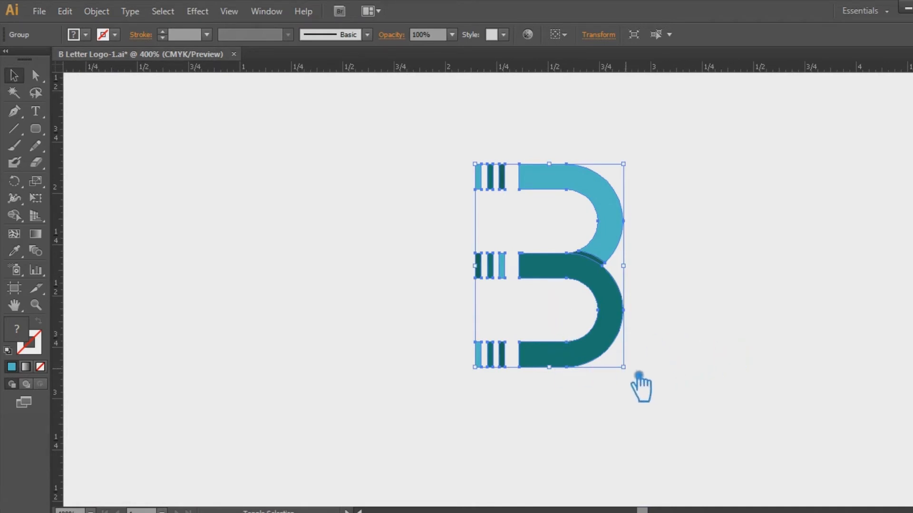
drag(638, 374, 614, 347)
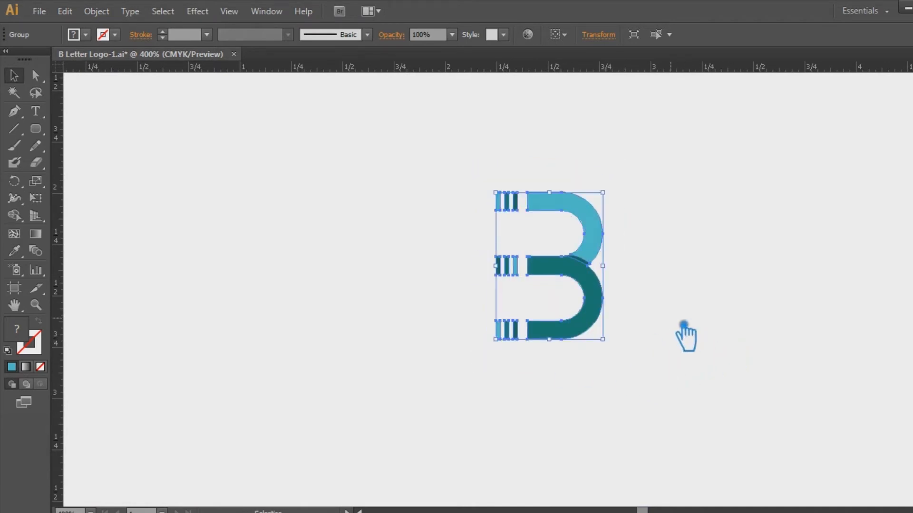
click(684, 342)
drag(606, 299, 605, 244)
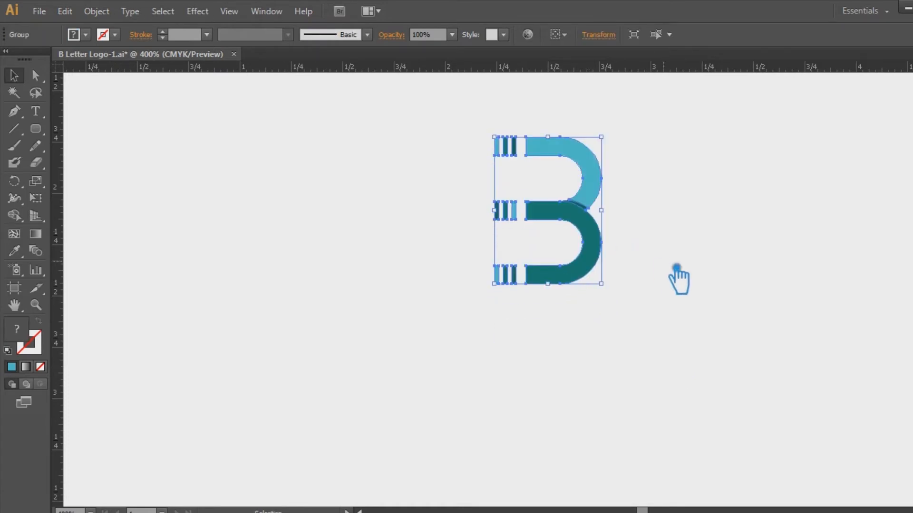
click(676, 269)
- Add the text "B Letter Logo" at 24 pt below the logo and select it
click(36, 111)
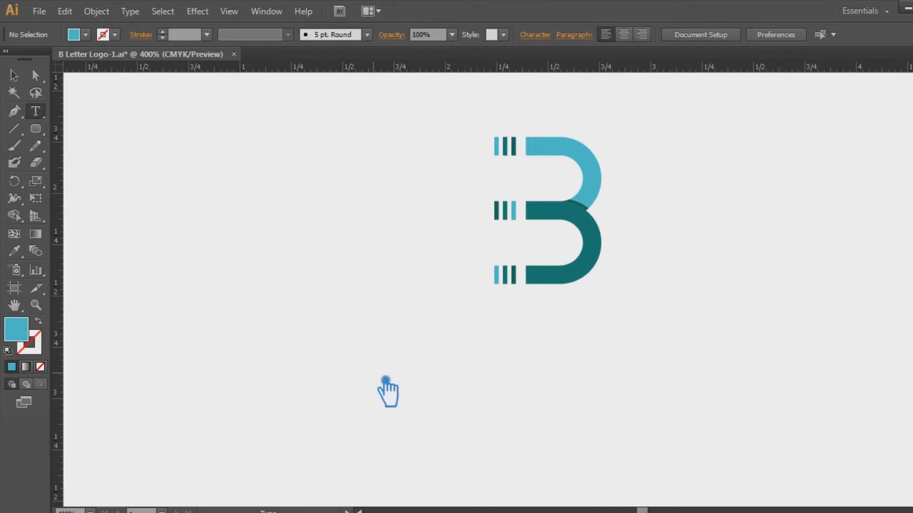
click(320, 416)
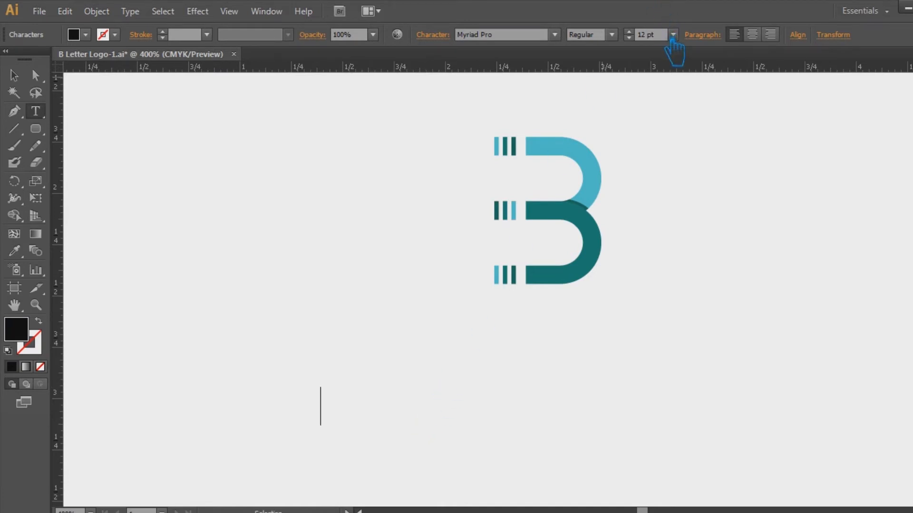
click(671, 36)
click(691, 246)
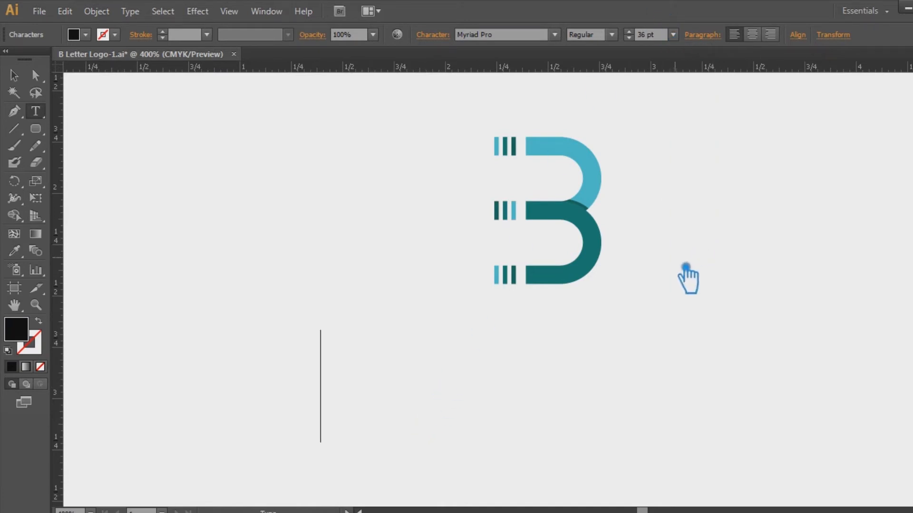
click(673, 35)
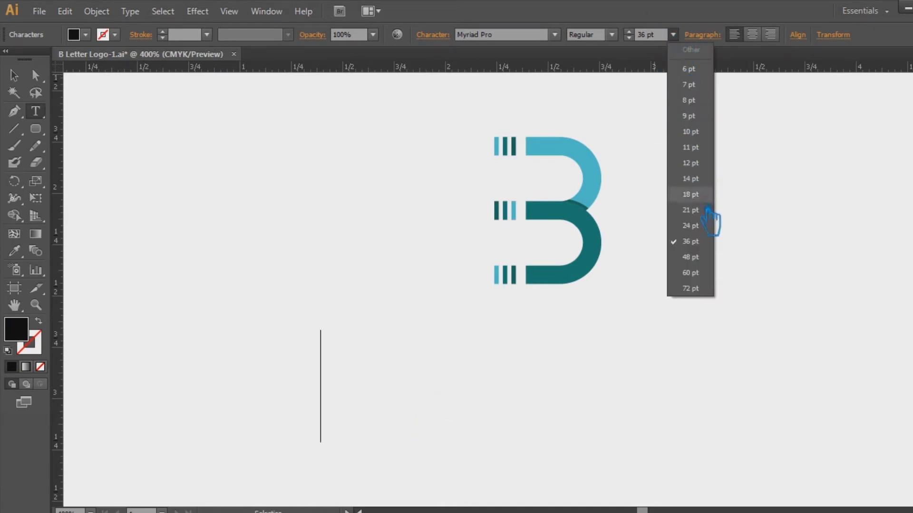
click(706, 226)
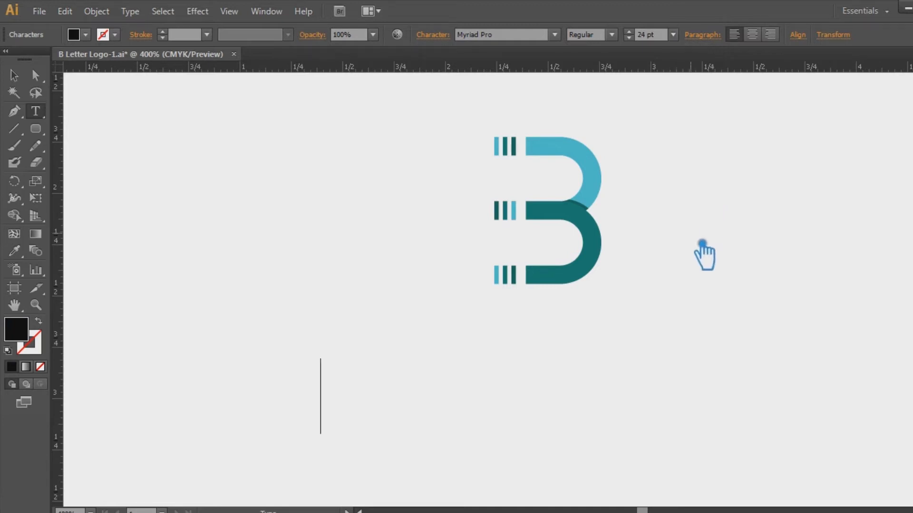
text(B)
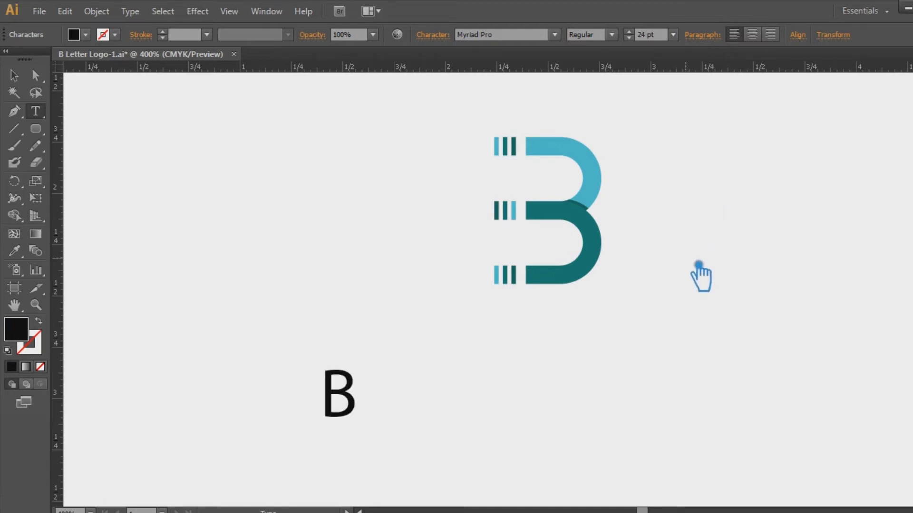
text( Lettee)
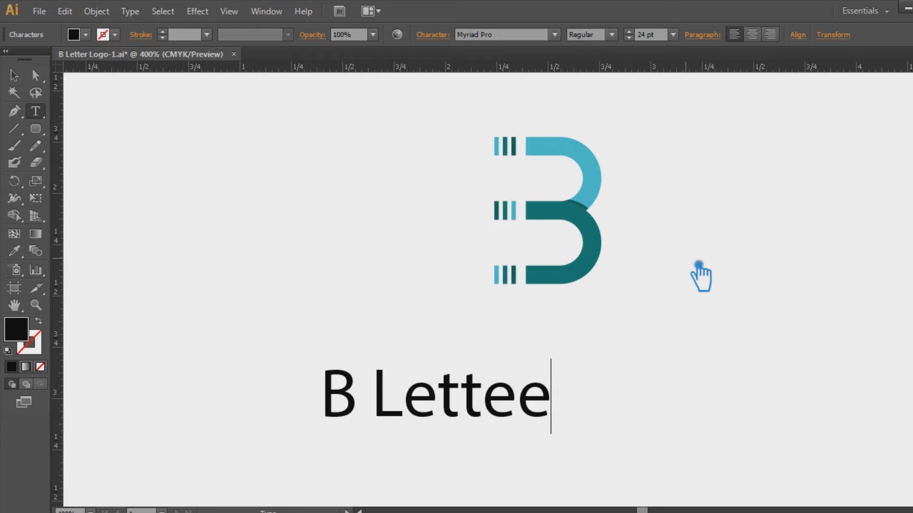
key(BackSpace)
text(r Logo)
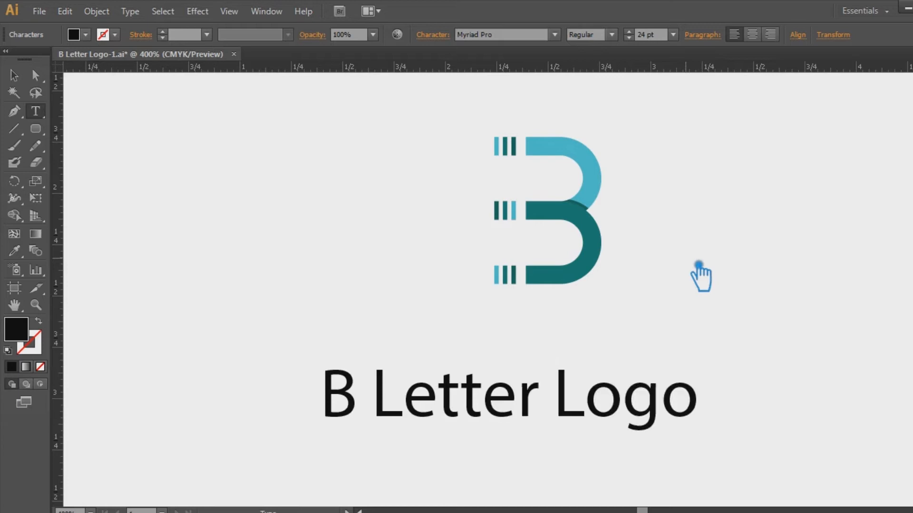
drag(730, 433, 275, 403)
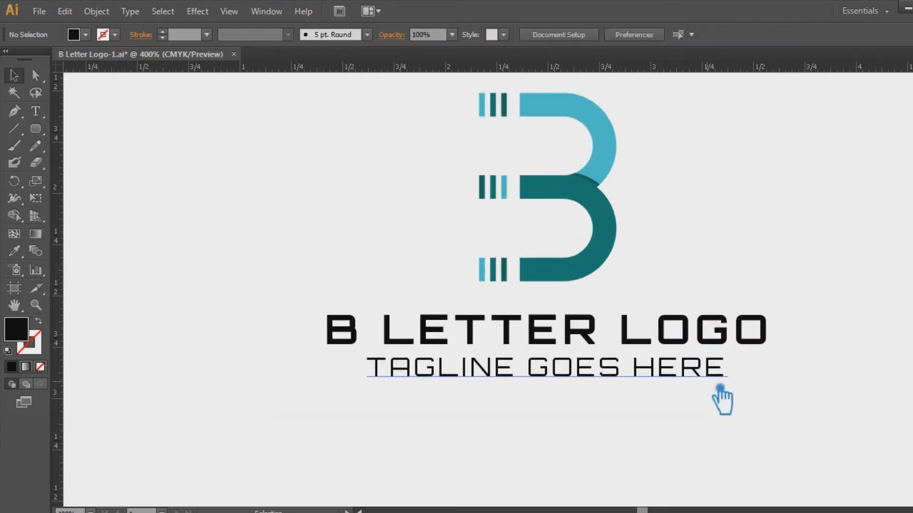
- Reduce the font size of the TAGLINE GOES HERE text to 8 pt
click(677, 376)
click(630, 38)
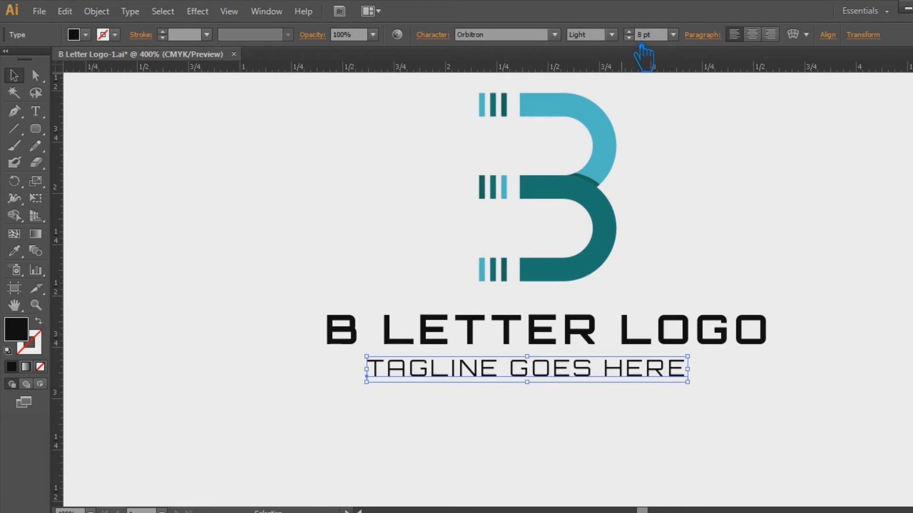
click(727, 113)
- Increase the tagline's letter tracking so the line spreads wider beneath the heading
click(644, 374)
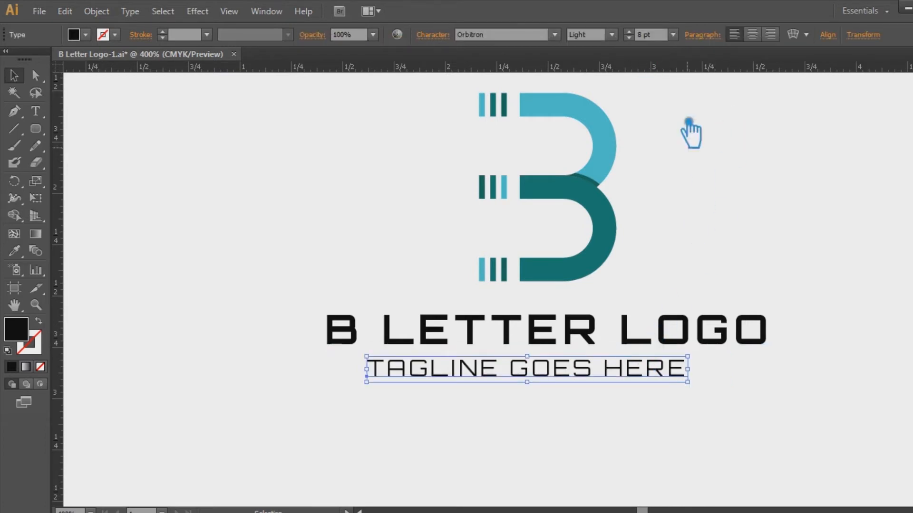
click(431, 34)
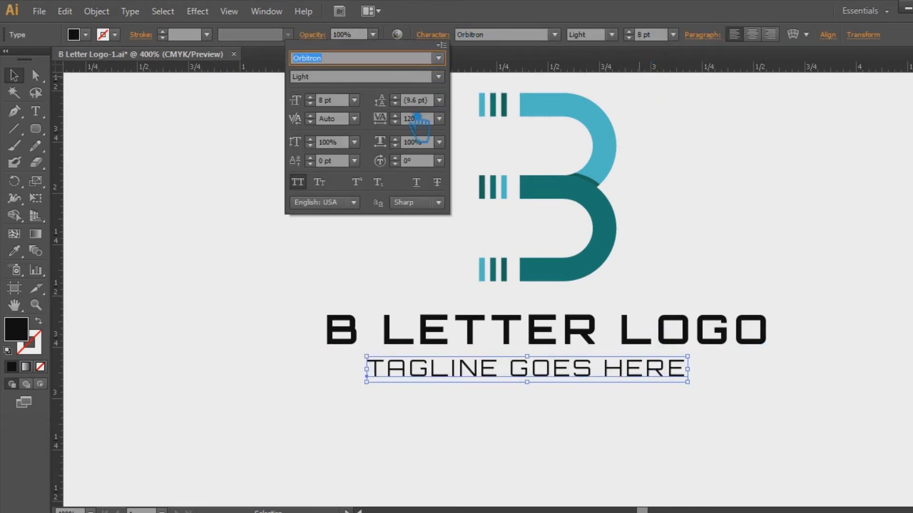
scroll(412, 119, up, 6)
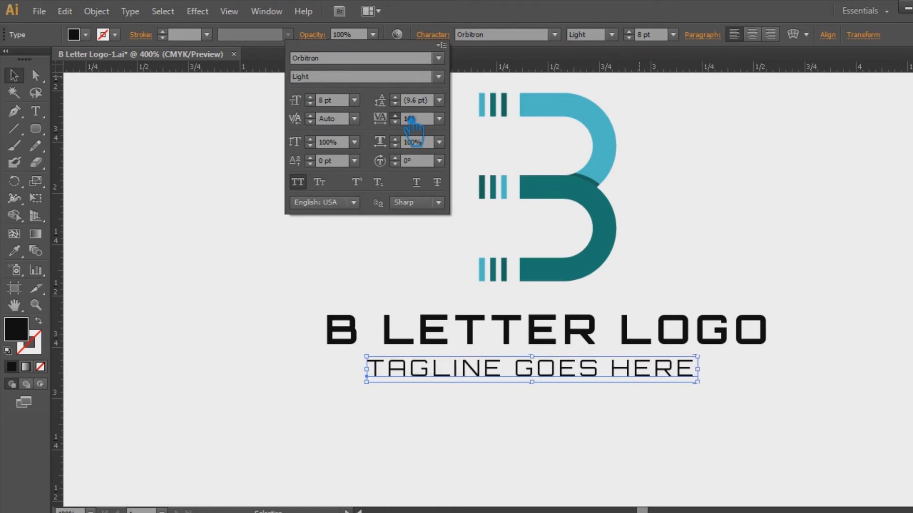
scroll(413, 118, up, 6)
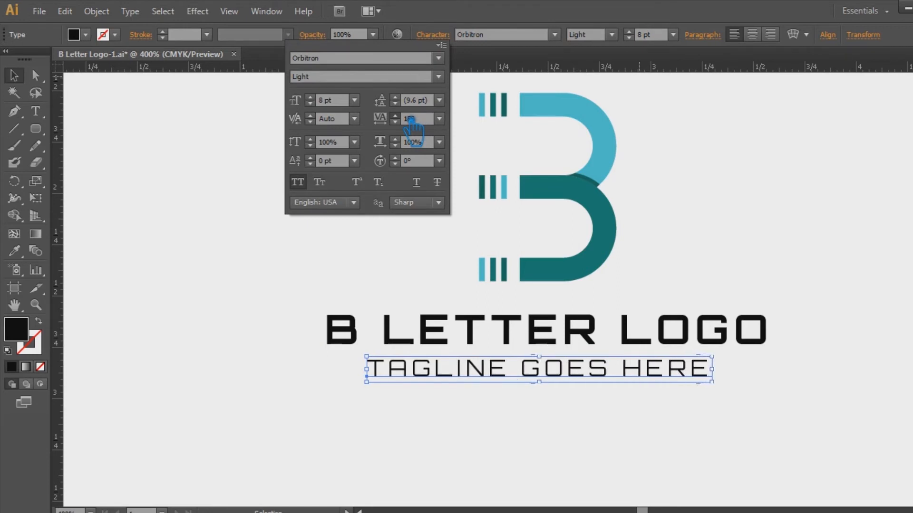
click(693, 260)
- Try the Origicide font on the B LETTER LOGO heading and move the heading right to centre it above the tagline
click(674, 328)
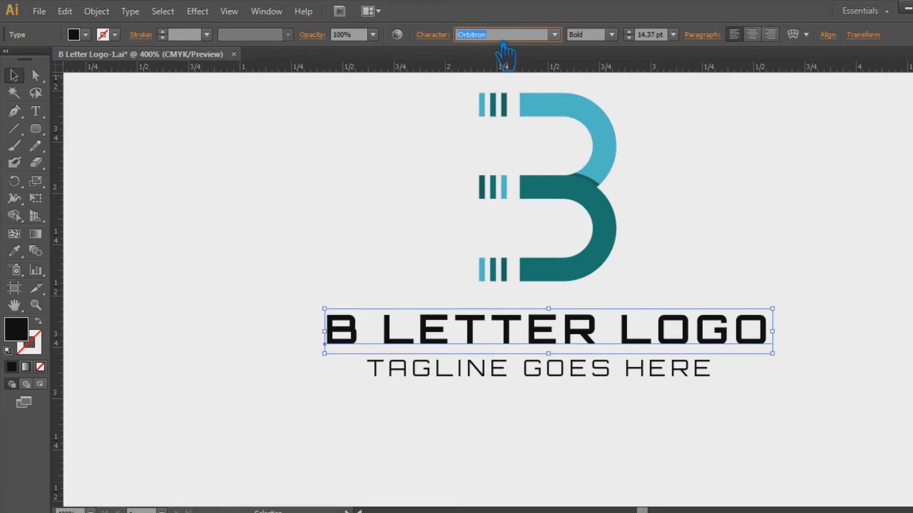
key(Down)
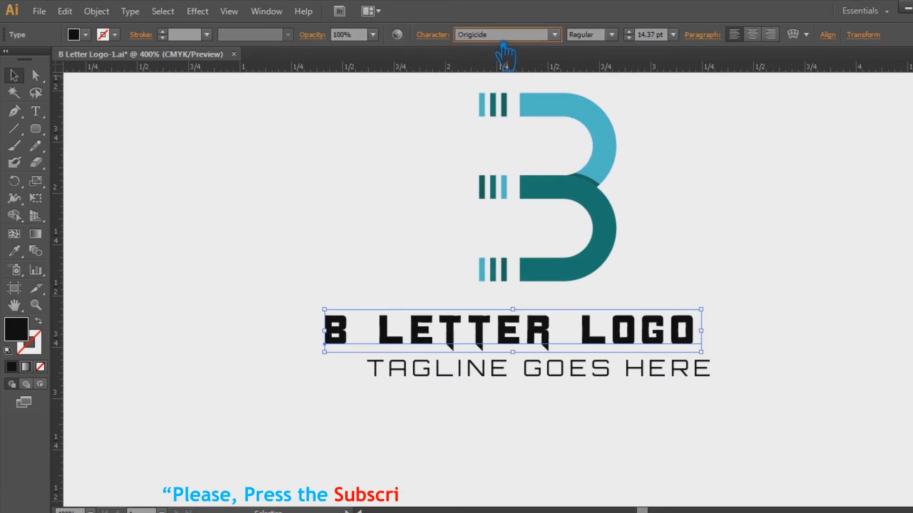
click(769, 287)
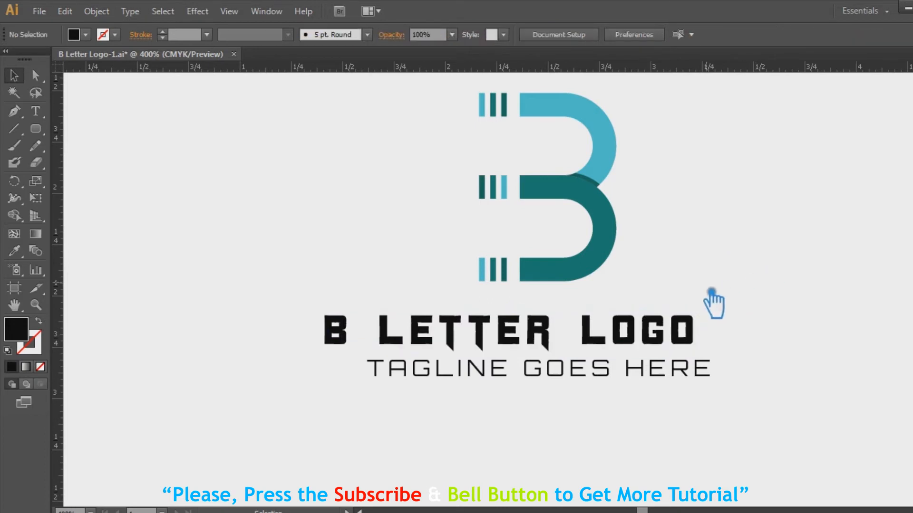
drag(635, 349, 672, 350)
click(760, 243)
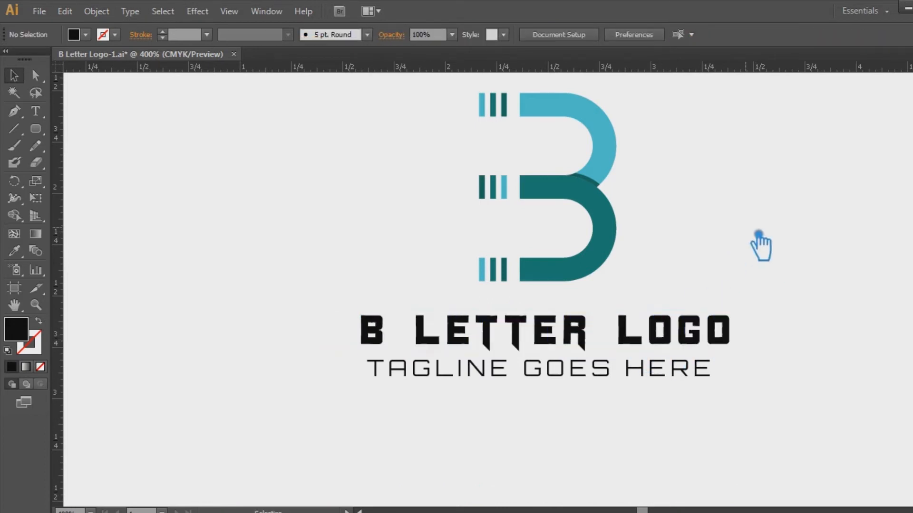
- Try the Passion One Bold font on the heading and shift the heading right to recentre it above the tagline
click(613, 230)
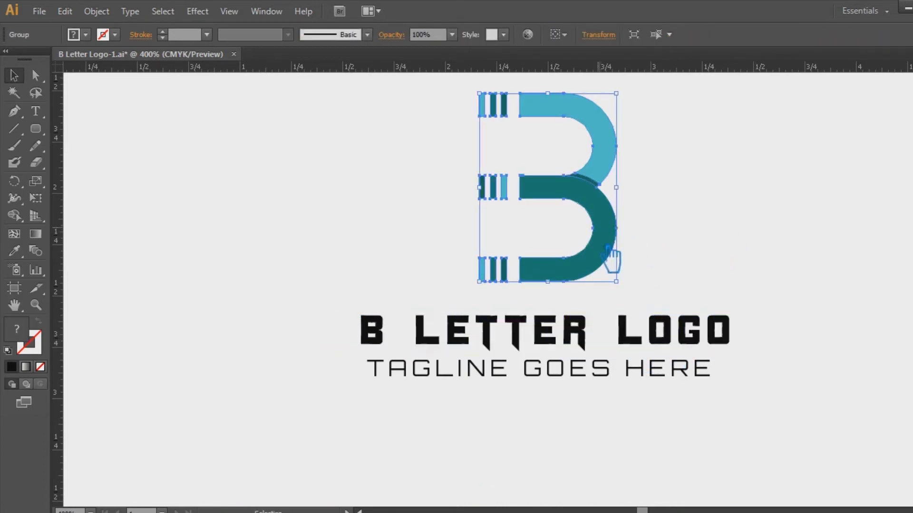
click(605, 345)
click(528, 36)
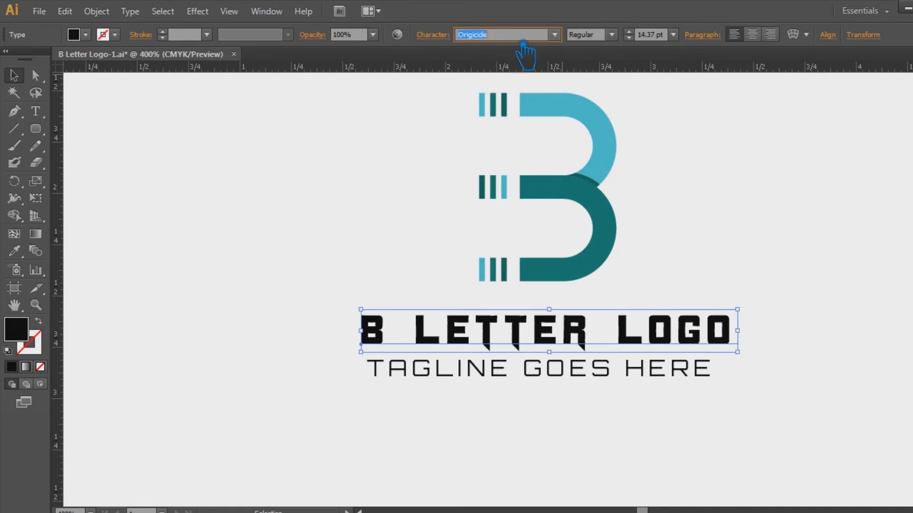
key(Down)
key(Down)
key(Down)
key(Down)
key(Down)
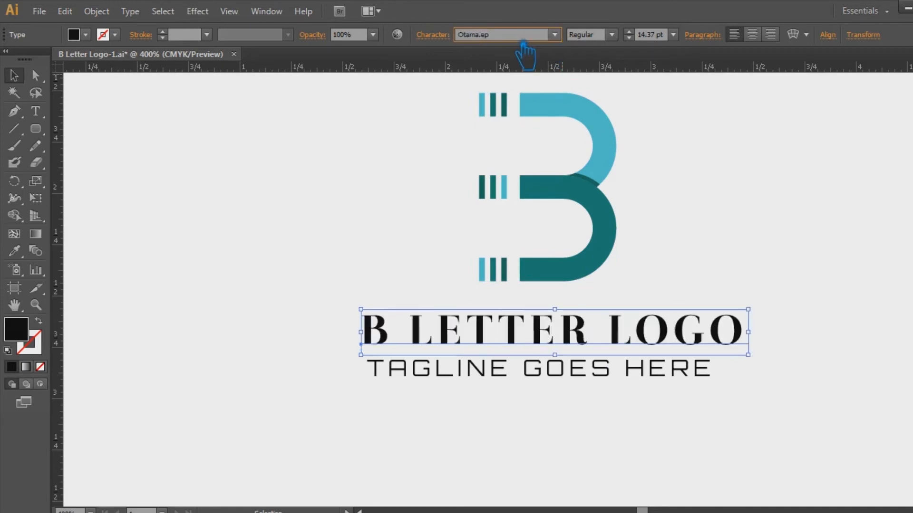
key(Down)
key(Down)
key(Down)
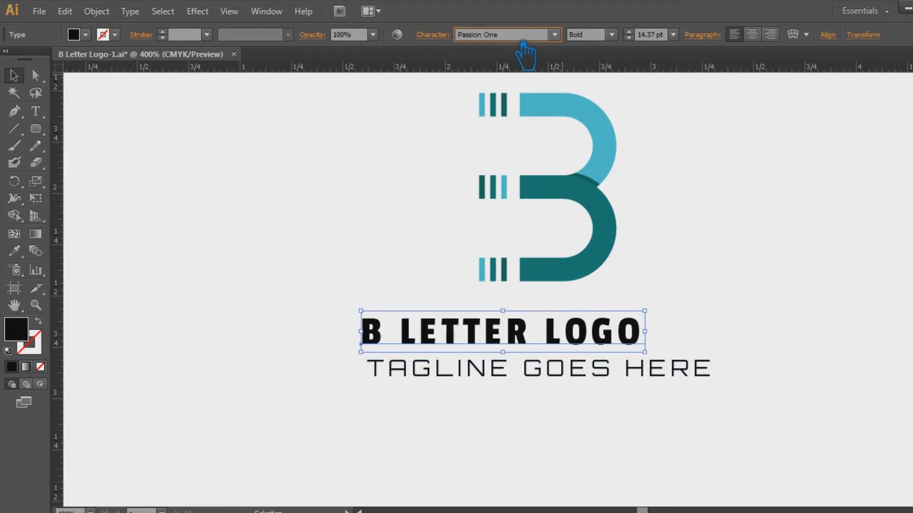
drag(651, 342, 673, 342)
click(726, 325)
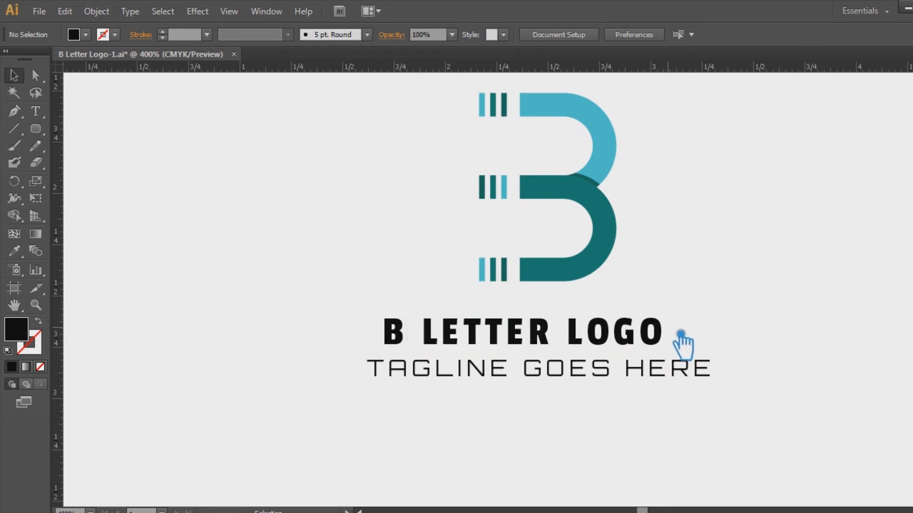
- Enlarge the heading to 23 pt and move it left so it is centred above the tagline
click(663, 335)
scroll(645, 35, up, 9)
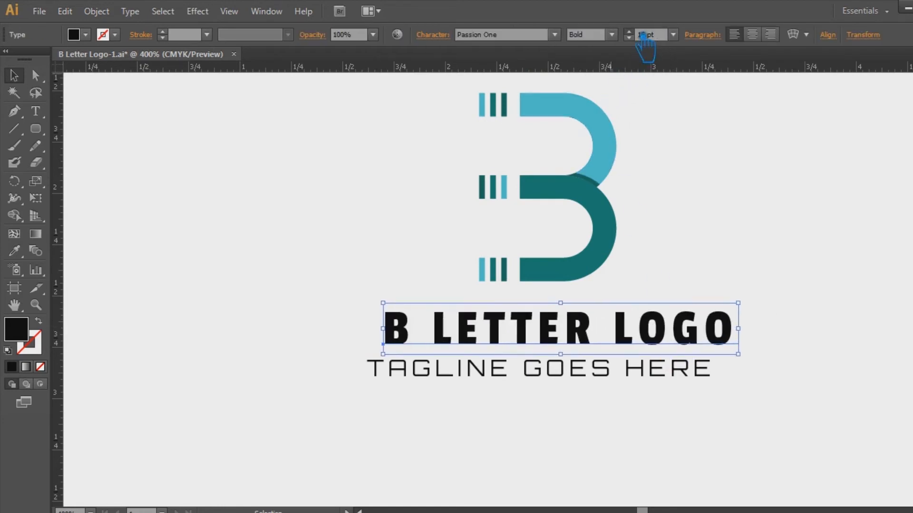
drag(739, 332, 685, 340)
click(692, 244)
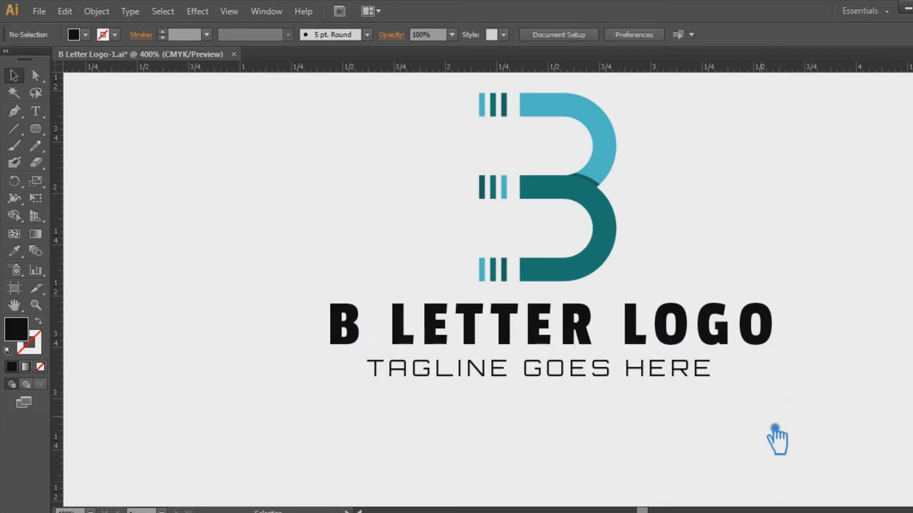
- Move the B logo up slightly to widen the gap above the heading, and centre the logo, heading and tagline horizontally
drag(603, 249, 603, 232)
click(716, 231)
drag(787, 418, 342, 180)
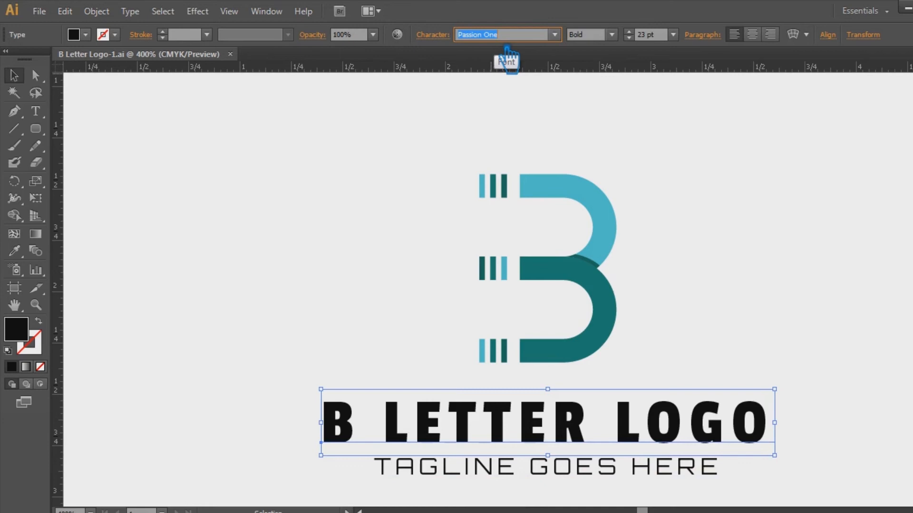
- Compare further fonts on the B LETTER LOGO heading and set it in Perpetua Regular
key(Down)
key(Down)
key(Down)
key(Down)
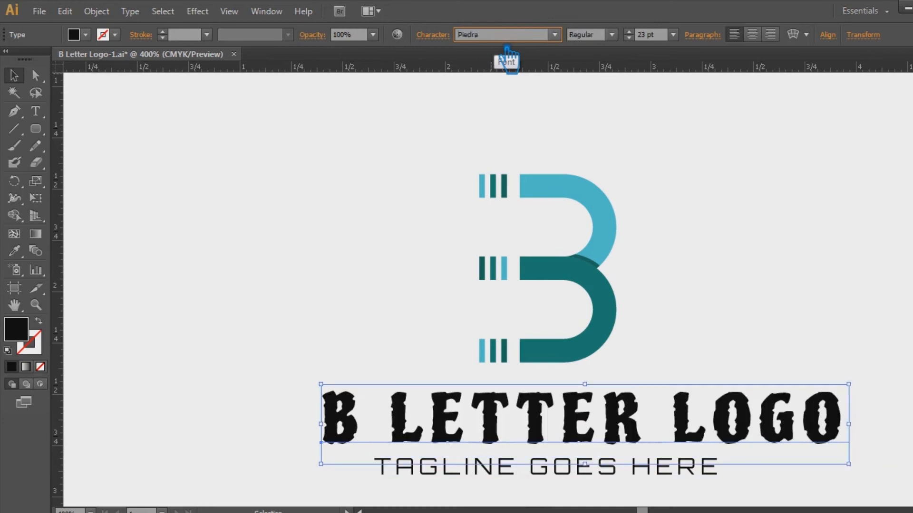
key(Down)
key(Up)
key(Up)
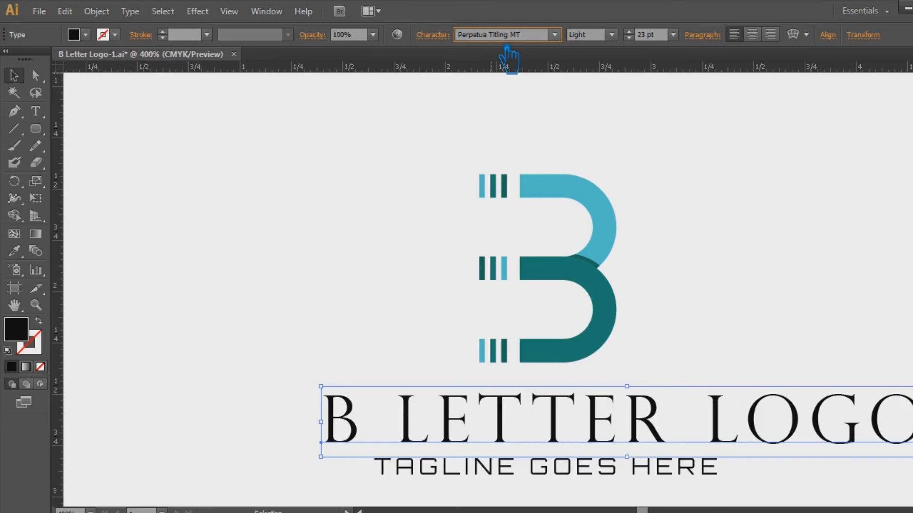
key(Up)
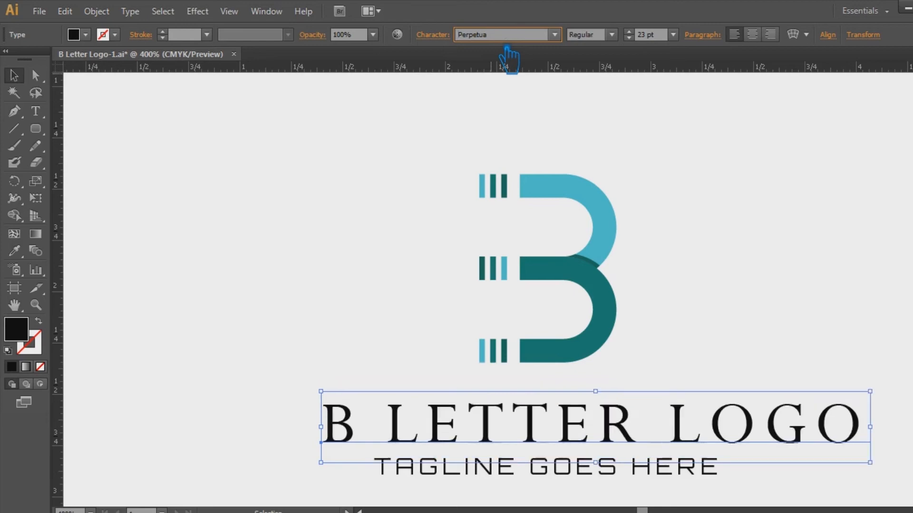
click(621, 123)
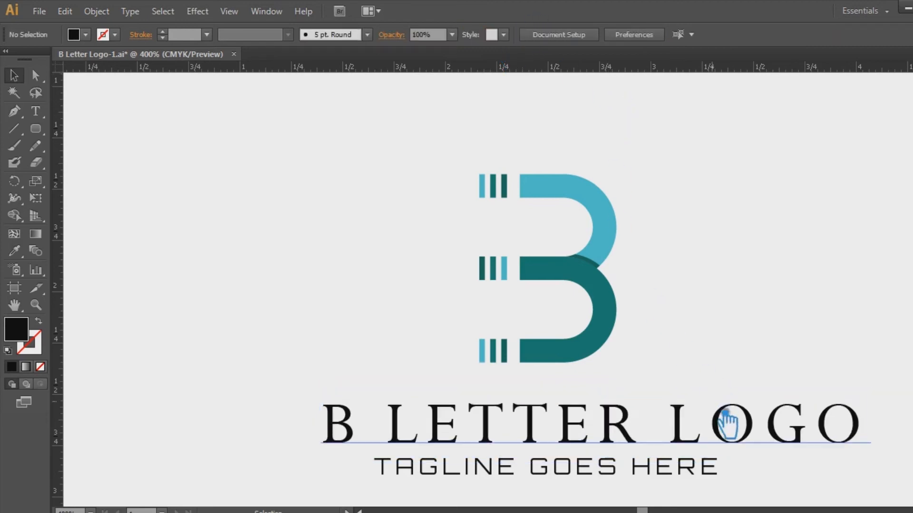
- Set the heading's letter tracking to 0
click(727, 435)
click(450, 41)
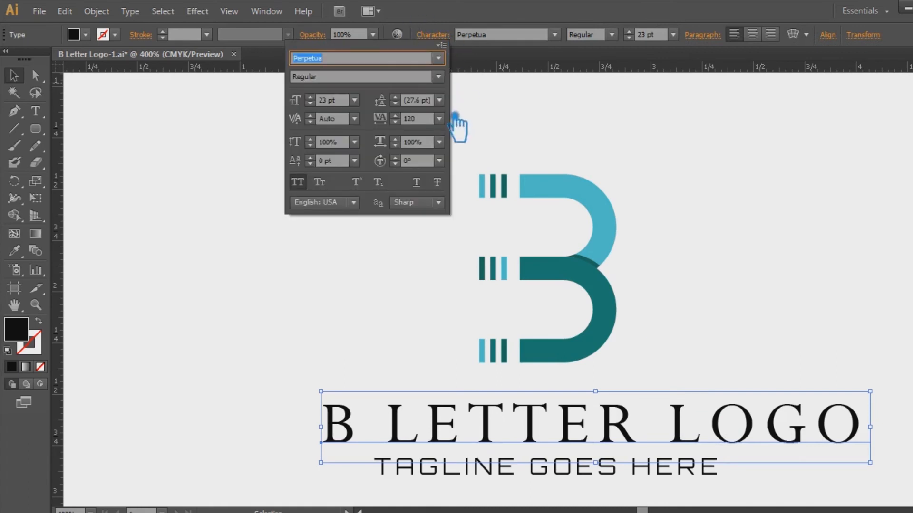
click(439, 118)
click(467, 236)
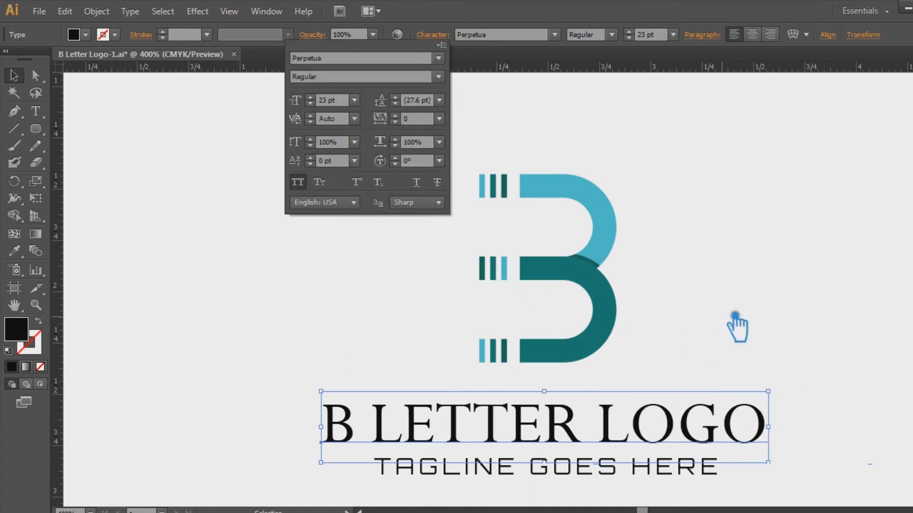
click(744, 328)
click(743, 327)
click(678, 418)
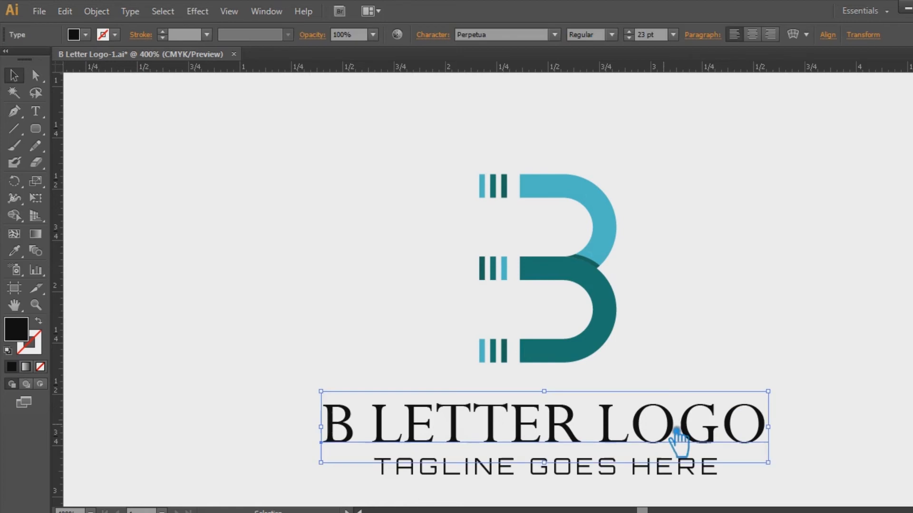
click(709, 350)
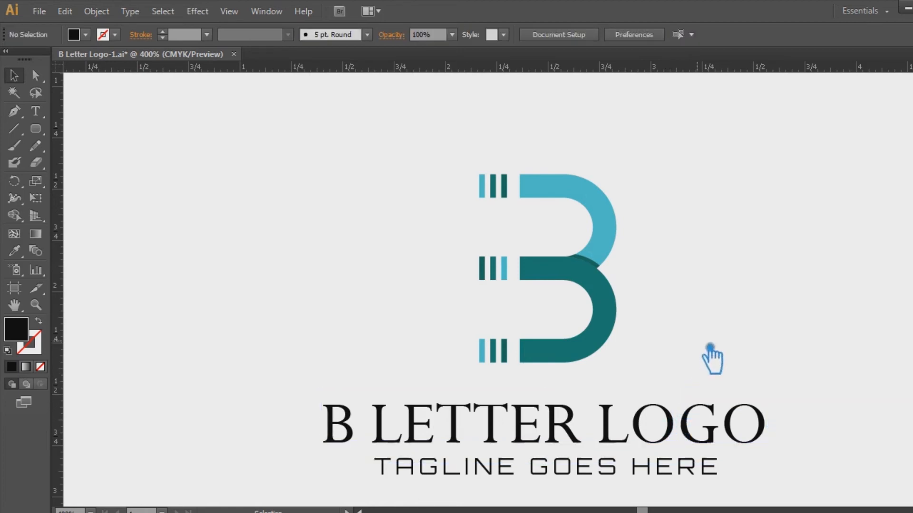
- Reduce the heading's font size to 20 pt
click(703, 435)
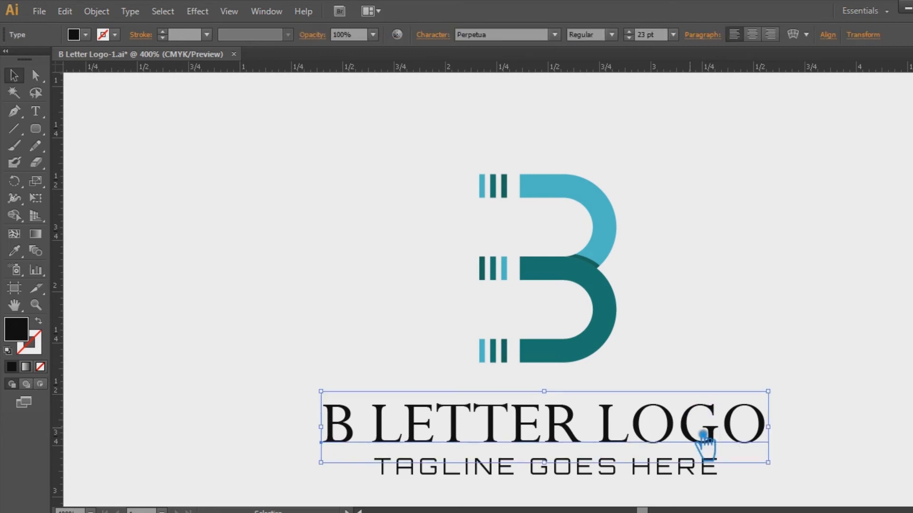
click(629, 38)
click(629, 38)
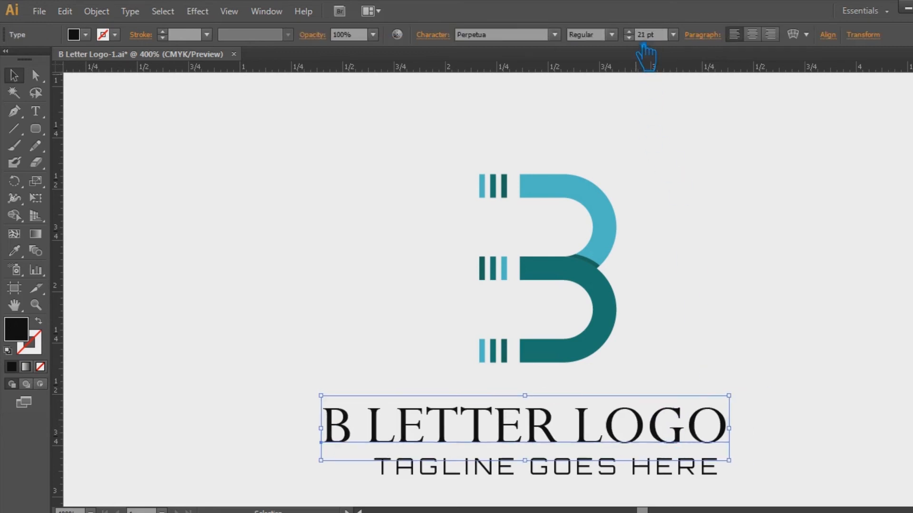
click(629, 38)
click(791, 333)
- Reduce the tagline's font size to 7 pt and move it slightly up and left to sit centred under the heading
click(664, 471)
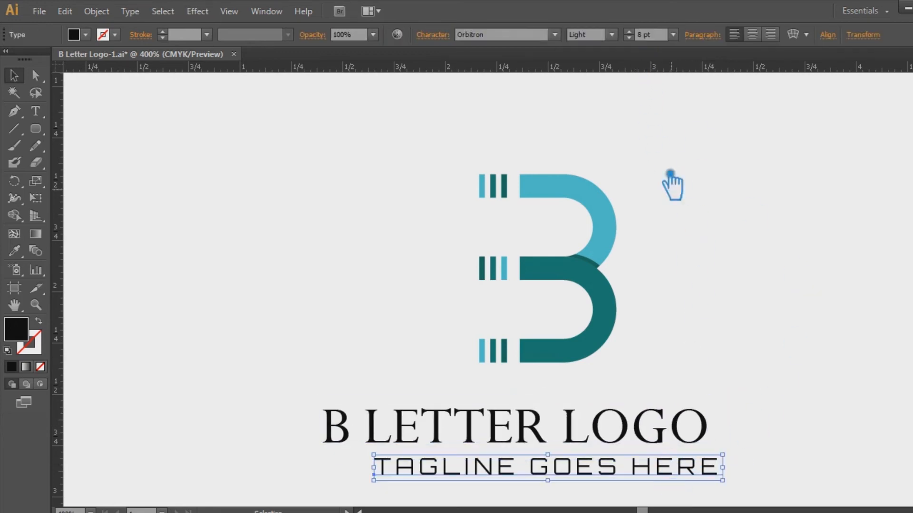
click(629, 38)
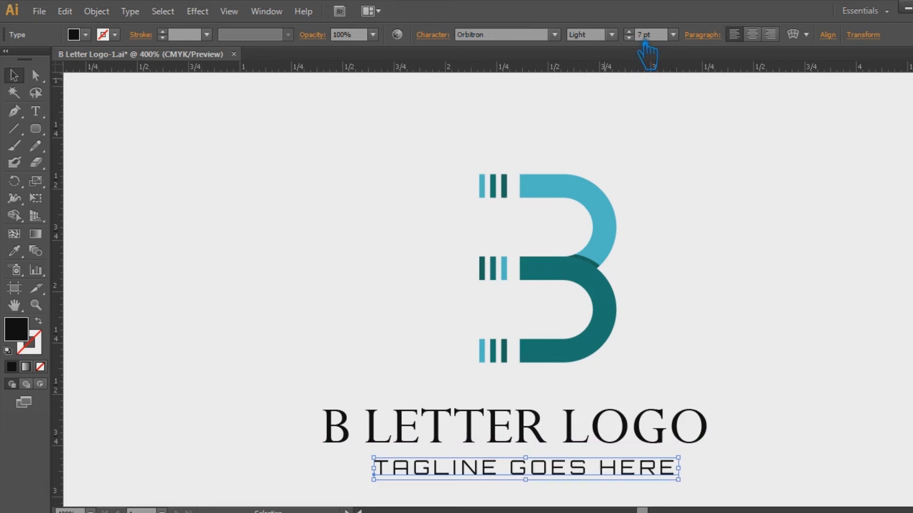
click(737, 264)
drag(582, 477, 573, 472)
click(743, 387)
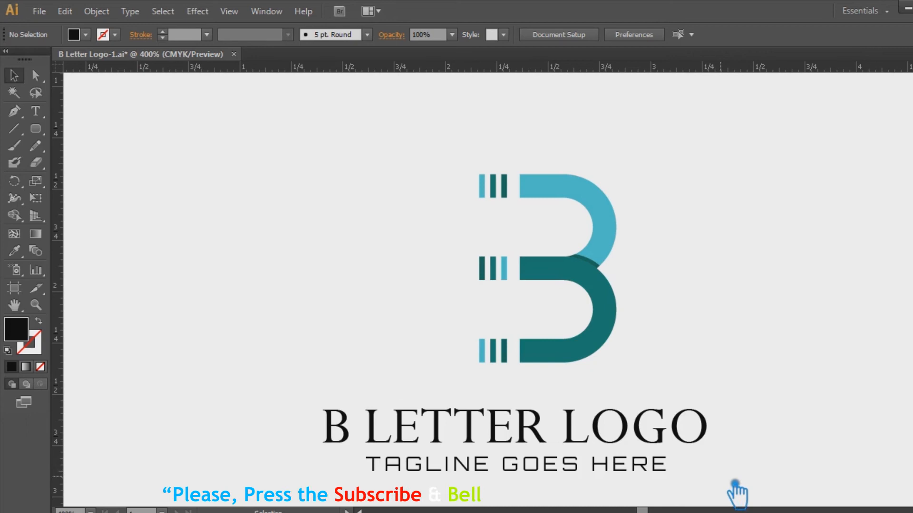
- Convert the heading and the tagline to outlines
click(336, 422)
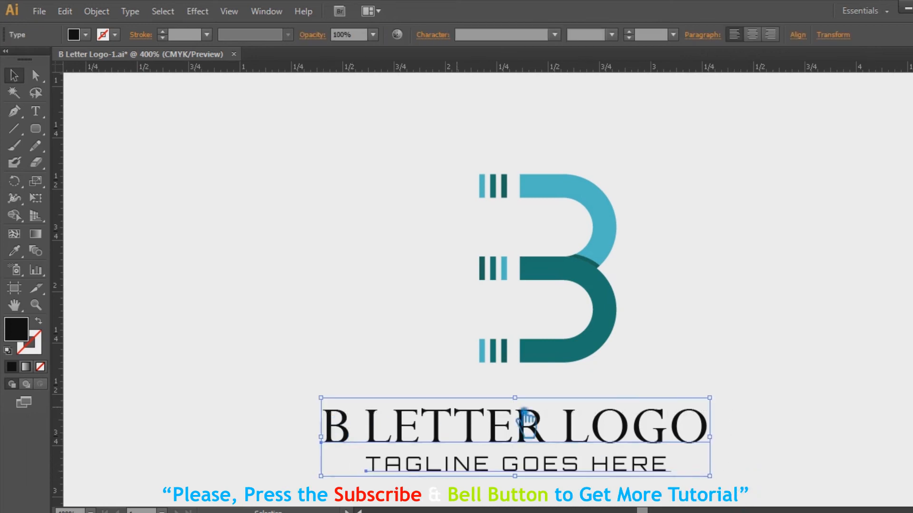
key(ctrl+shift+o)
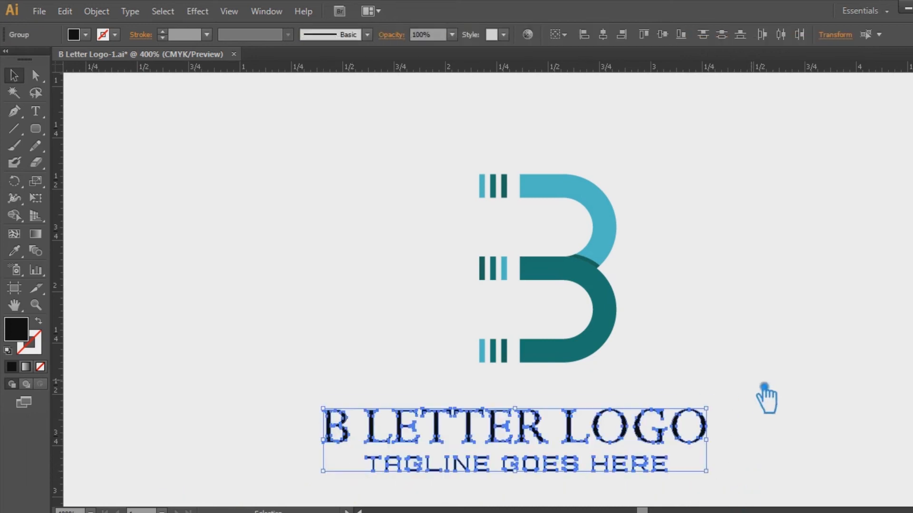
click(782, 466)
- Ungroup the B logo and delete the dark shadow shape where the light blue and teal bowls meet
click(615, 309)
right_click(597, 260)
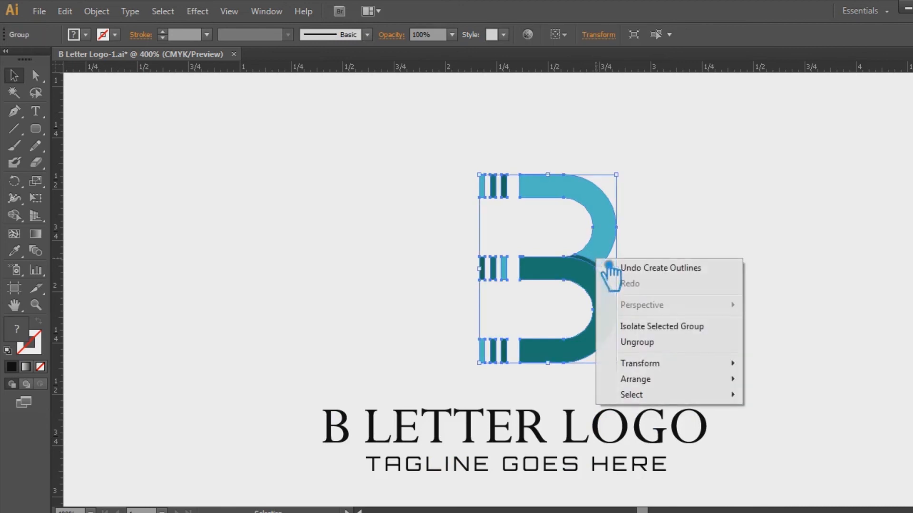
click(637, 342)
click(627, 323)
click(595, 276)
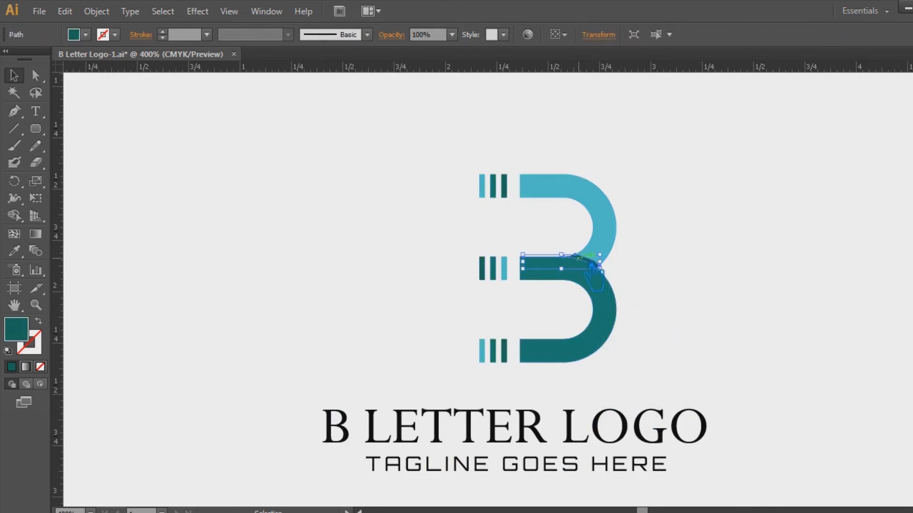
key(Delete)
drag(730, 491, 794, 447)
- Group the B logo's pieces again and align the logo, heading and tagline to their common horizontal centre
drag(676, 372, 424, 163)
key(a)
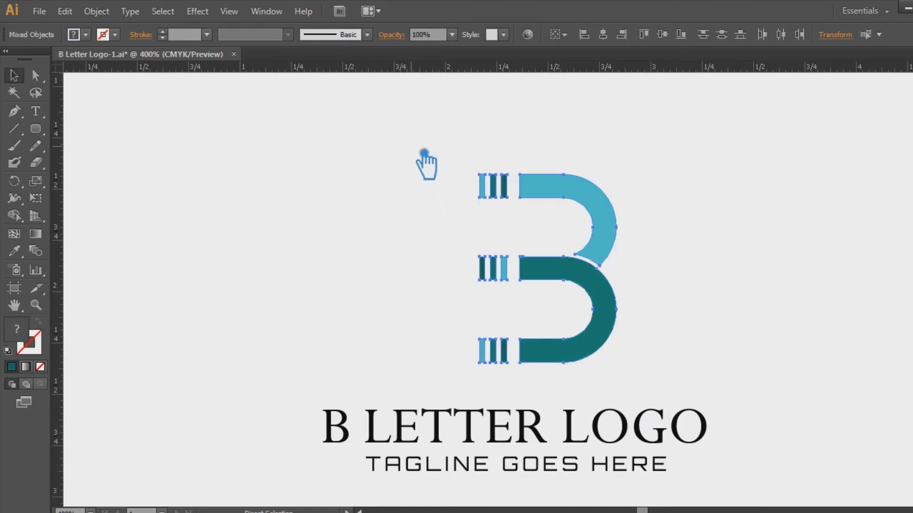
click(749, 259)
key(v)
drag(692, 488, 291, 163)
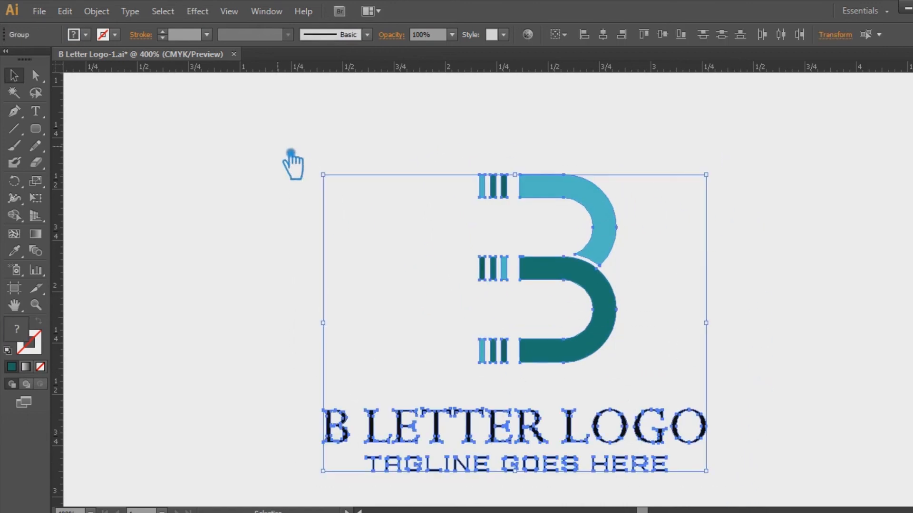
click(603, 34)
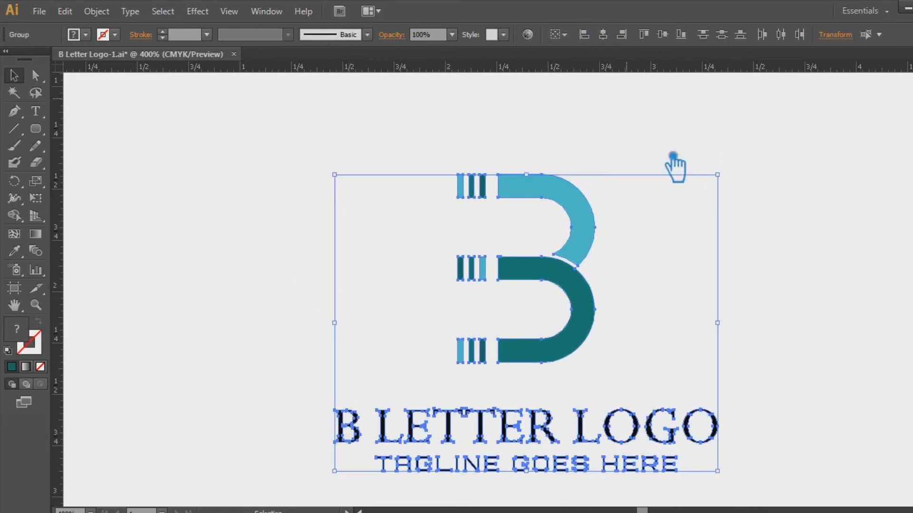
click(790, 338)
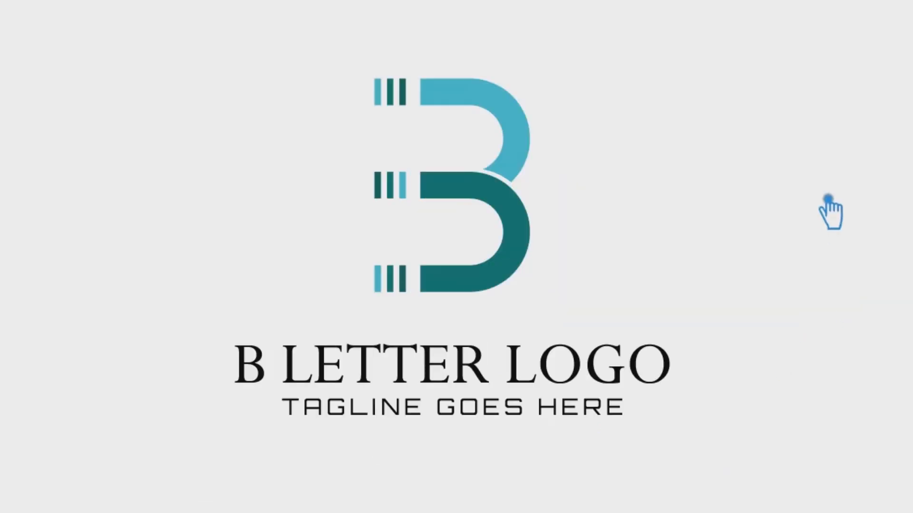